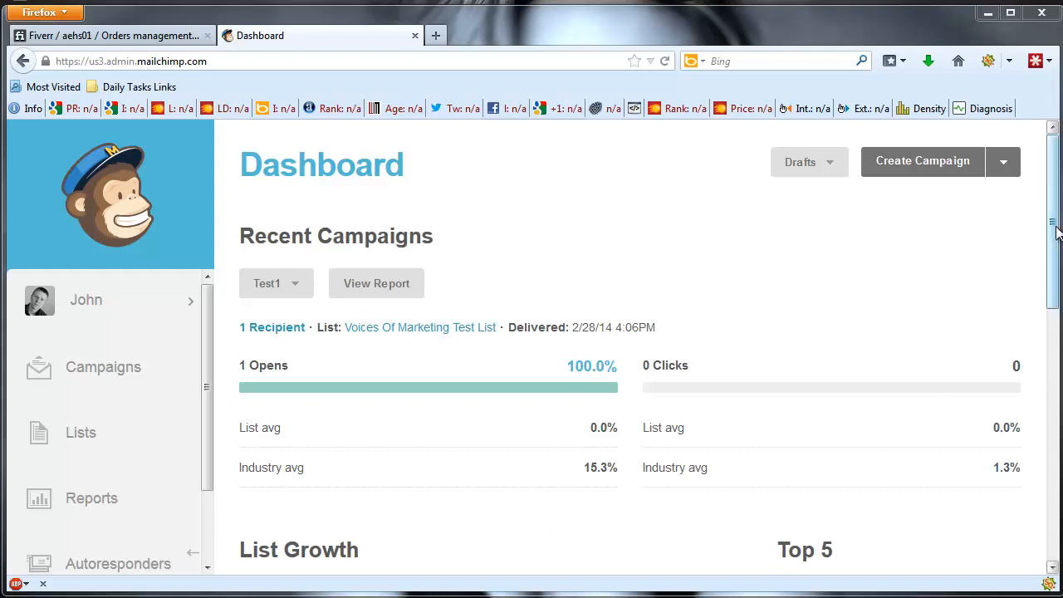
- Look through the dashboard's Recent Campaigns, List Growth and Top 5 sections
{"action": "left_click_drag", "start_coordinate": [1058, 231], "coordinate": [1059, 274]}
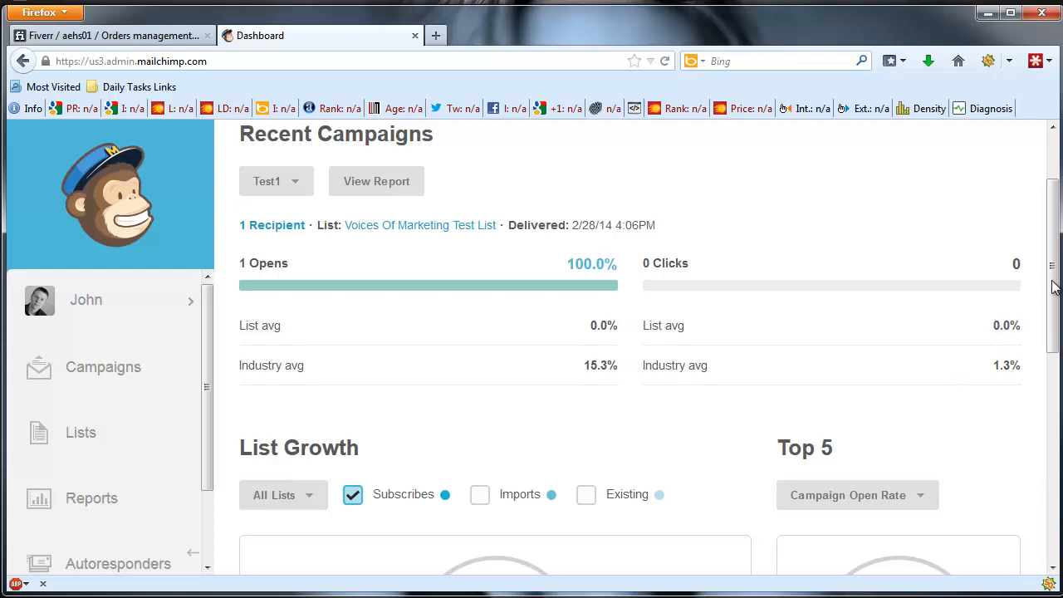
{"action": "scroll", "coordinate": [1054, 288], "scroll_direction": "down", "scroll_amount": 3}
{"action": "scroll", "coordinate": [1055, 289], "scroll_direction": "up", "scroll_amount": 1}
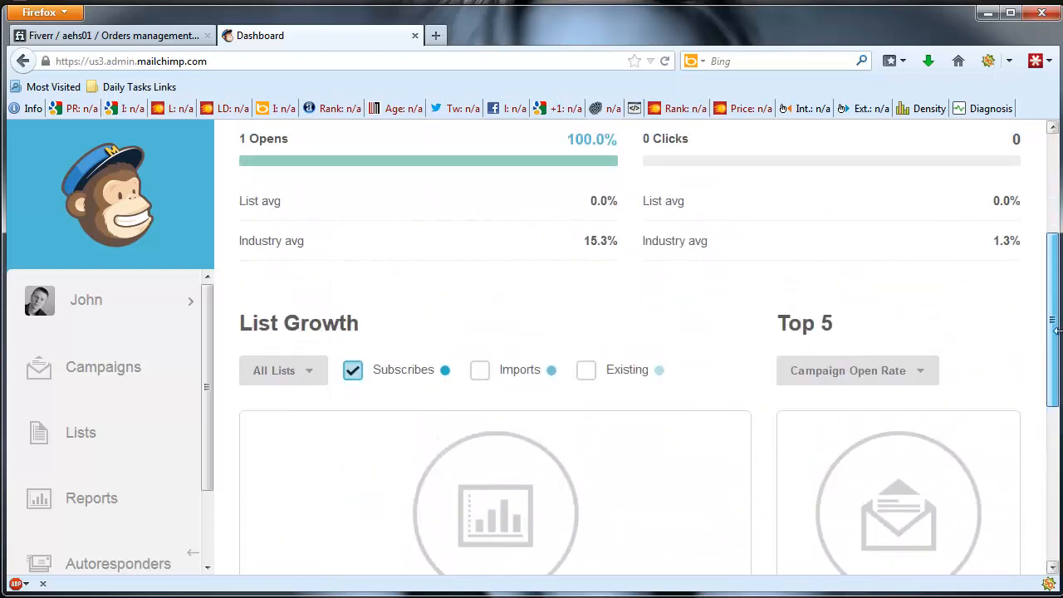
{"action": "scroll", "coordinate": [1059, 384], "scroll_direction": "up", "scroll_amount": 1}
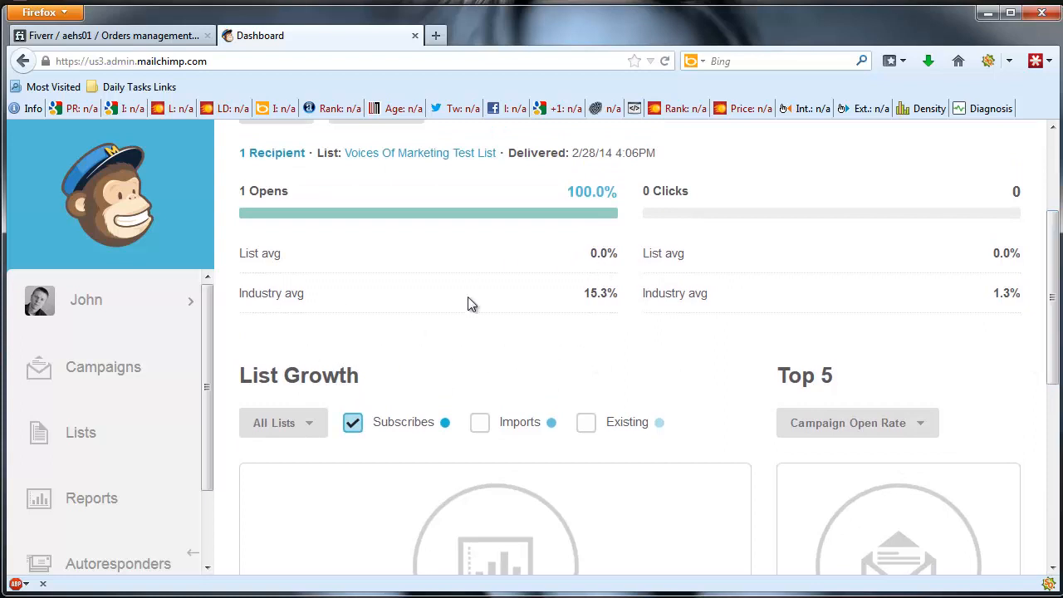
{"action": "scroll", "coordinate": [1058, 366], "scroll_direction": "down", "scroll_amount": 1}
{"action": "scroll", "coordinate": [1058, 365], "scroll_direction": "down", "scroll_amount": 4}
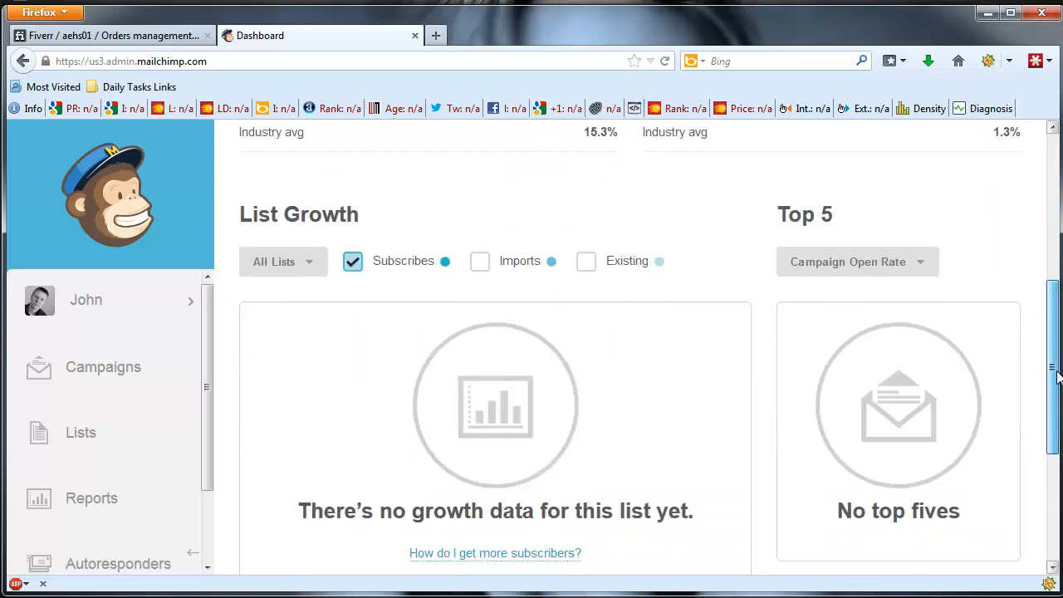
{"action": "scroll", "coordinate": [1060, 401], "scroll_direction": "up", "scroll_amount": 1}
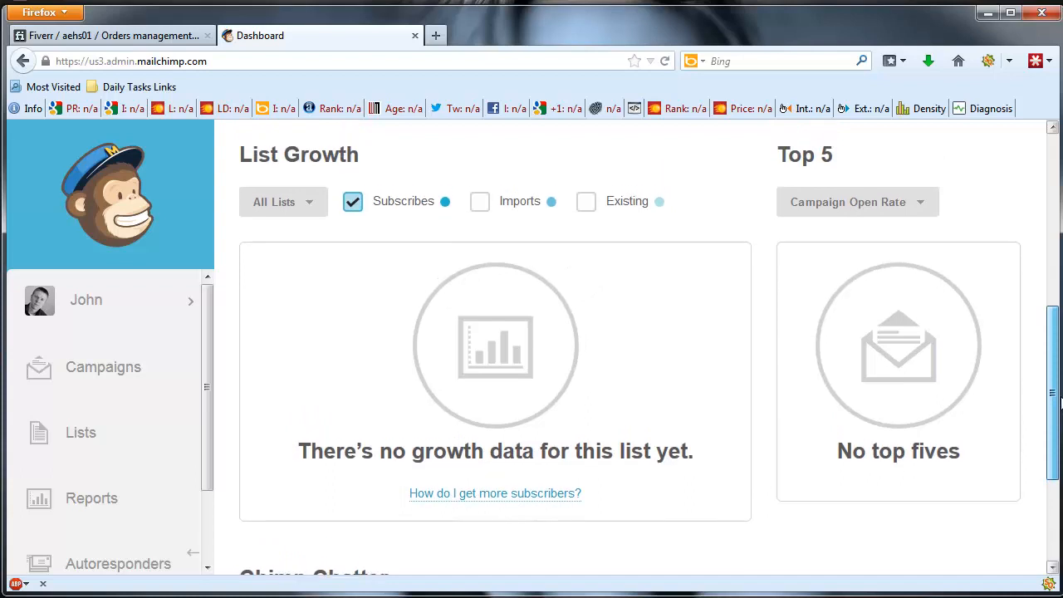
{"action": "left_click_drag", "start_coordinate": [1053, 401], "coordinate": [1044, 356]}
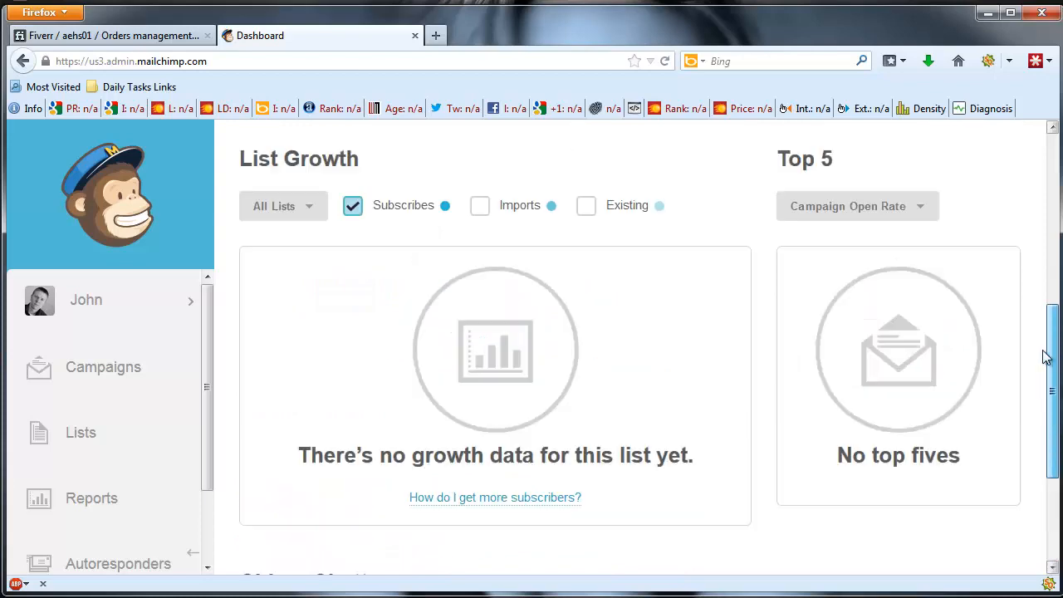
{"action": "scroll", "coordinate": [511, 316], "scroll_direction": "up", "scroll_amount": 5}
- Go to the Campaigns page, highlight the list name under the Test1 campaign and open that campaign's report
{"action": "left_click", "coordinate": [123, 381]}
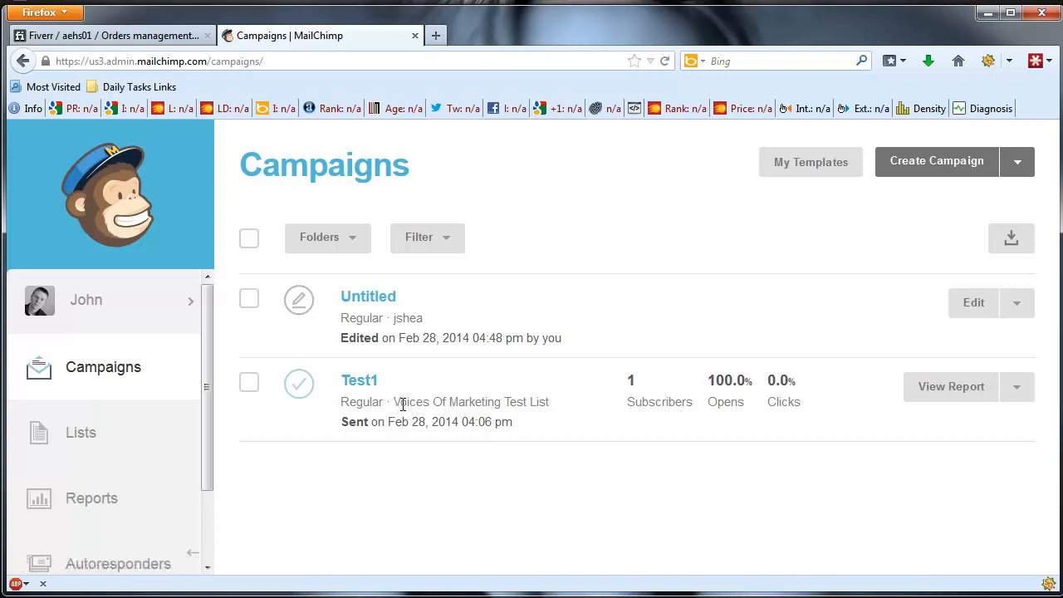
{"action": "left_click_drag", "start_coordinate": [398, 401], "coordinate": [546, 401]}
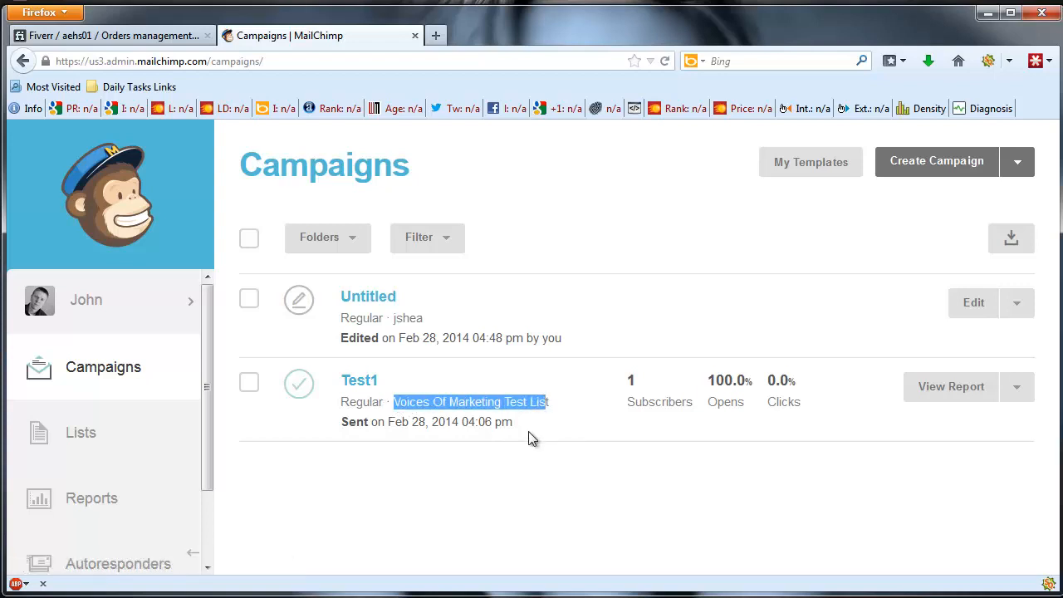
{"action": "left_click", "coordinate": [947, 390]}
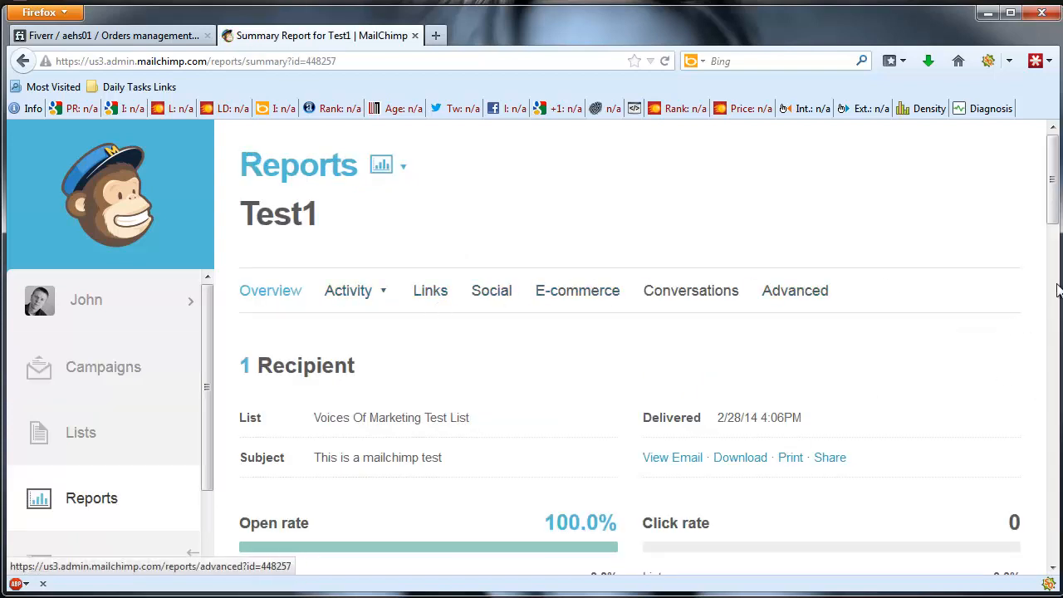
- Review the Test1 report overview, including delivery figures, 24-hour performance, top links, subscribers with most opens and social performance
{"action": "left_click_drag", "start_coordinate": [1055, 184], "coordinate": [1054, 266]}
{"action": "scroll", "coordinate": [502, 362], "scroll_direction": "down", "scroll_amount": 1}
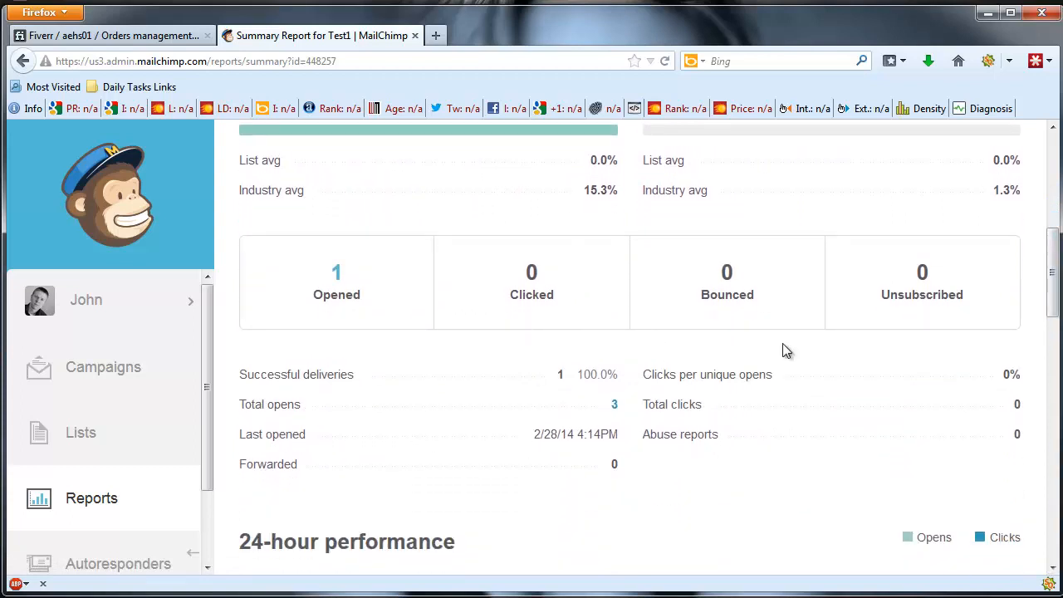
{"action": "left_click_drag", "start_coordinate": [1053, 291], "coordinate": [1059, 436]}
{"action": "left_click_drag", "start_coordinate": [644, 255], "coordinate": [935, 273]}
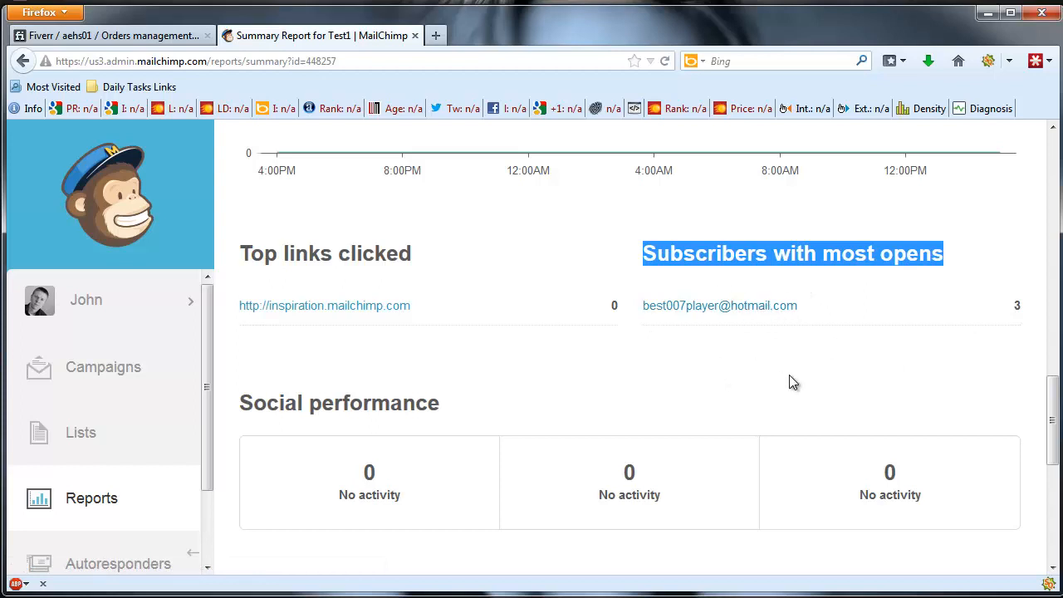
{"action": "left_click_drag", "start_coordinate": [1052, 412], "coordinate": [1053, 204]}
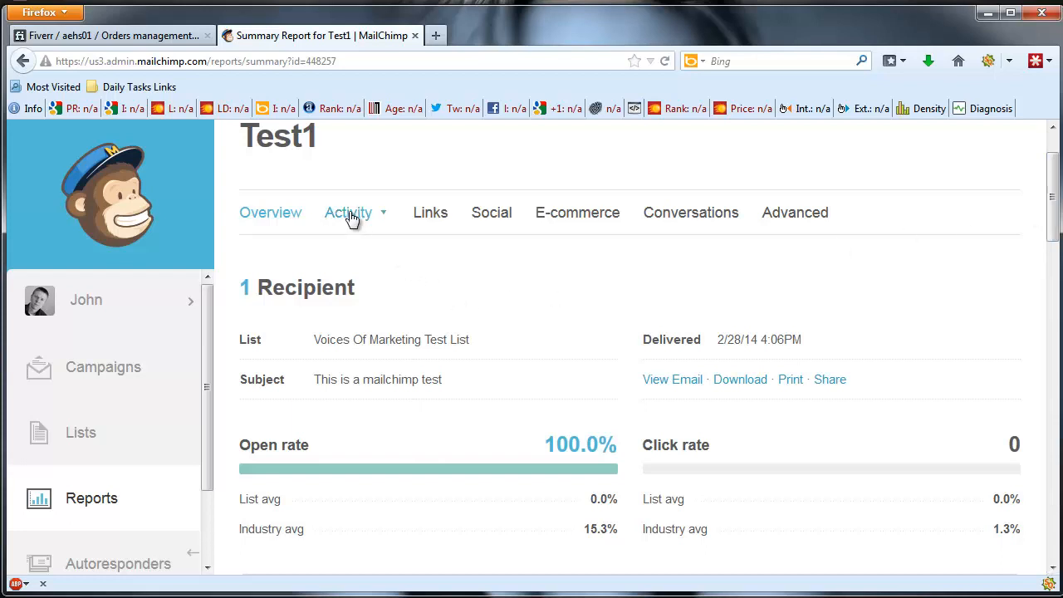
- Check the Links click performance and the Social stats of the Test1 report
{"action": "left_click", "coordinate": [427, 213]}
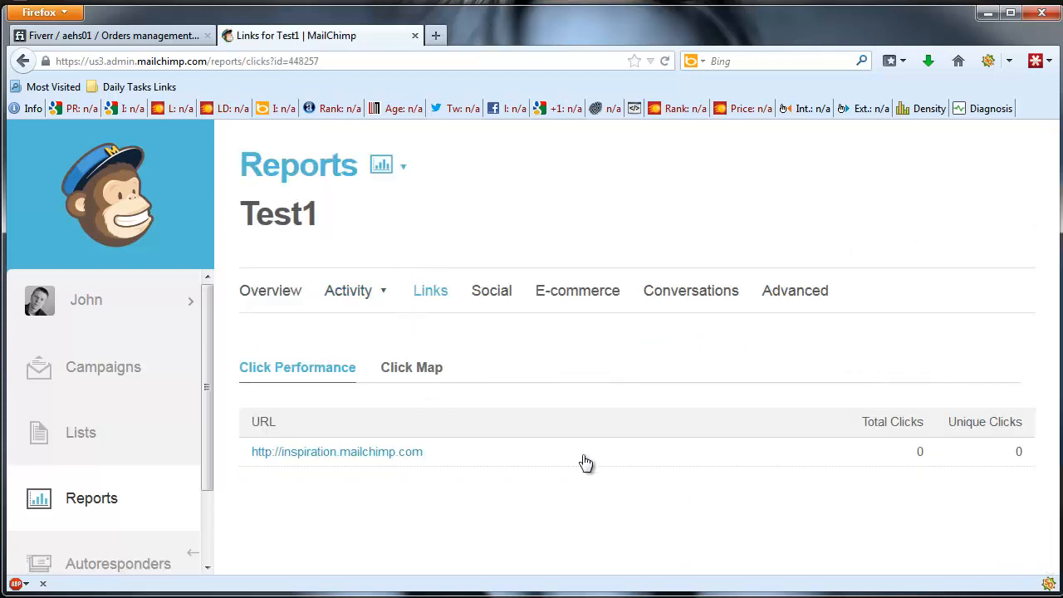
{"action": "left_click", "coordinate": [503, 311]}
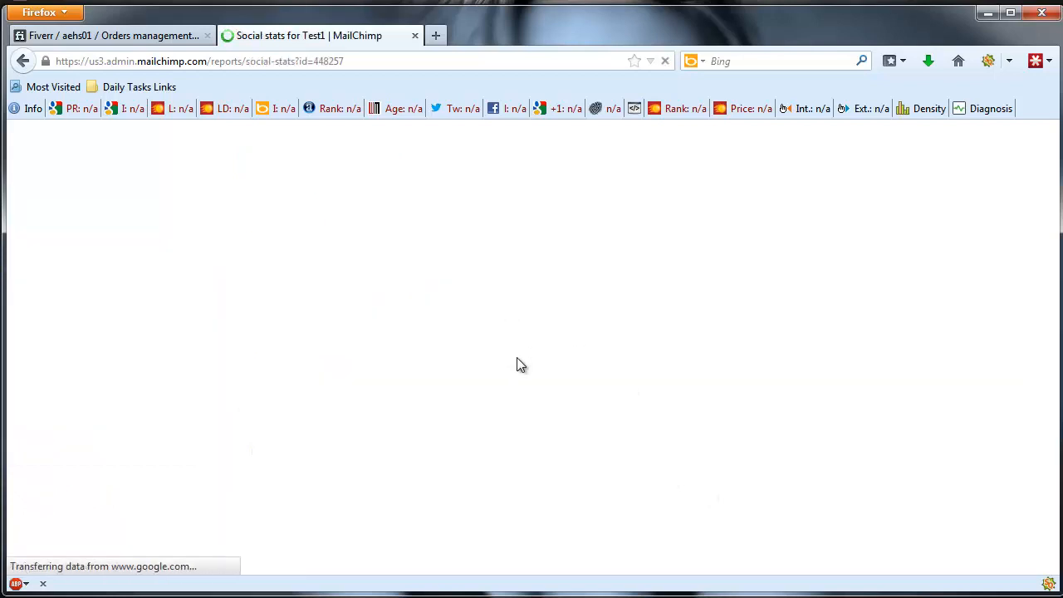
{"action": "left_click_drag", "start_coordinate": [1055, 181], "coordinate": [1033, 347]}
{"action": "scroll", "coordinate": [1032, 347], "scroll_direction": "up", "scroll_amount": 5}
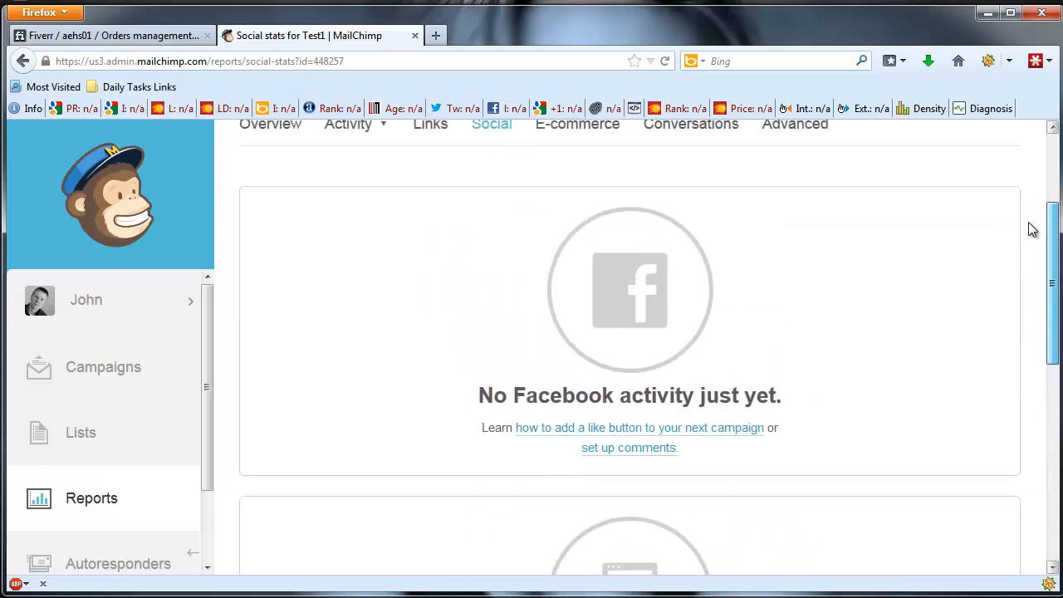
{"action": "mouse_move", "coordinate": [1054, 212]}
{"action": "left_mouse_down"}
{"action": "mouse_move", "coordinate": [1056, 266]}
{"action": "mouse_move", "coordinate": [1055, 220]}
{"action": "left_mouse_up"}
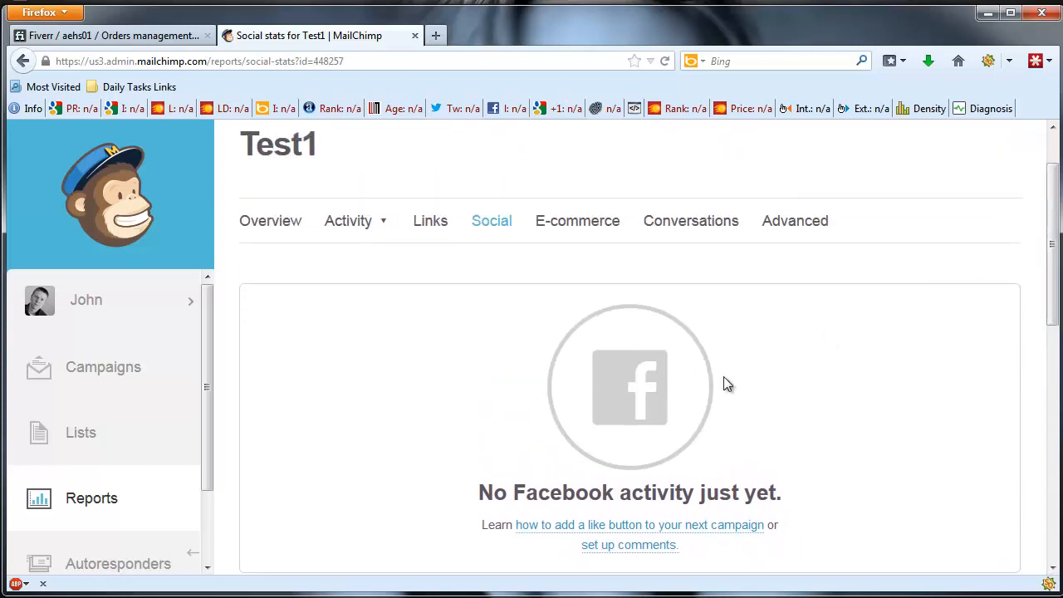
- View the E-commerce section of the Test1 report and read about Ecommerce360 sales tracking
{"action": "left_click", "coordinate": [593, 224]}
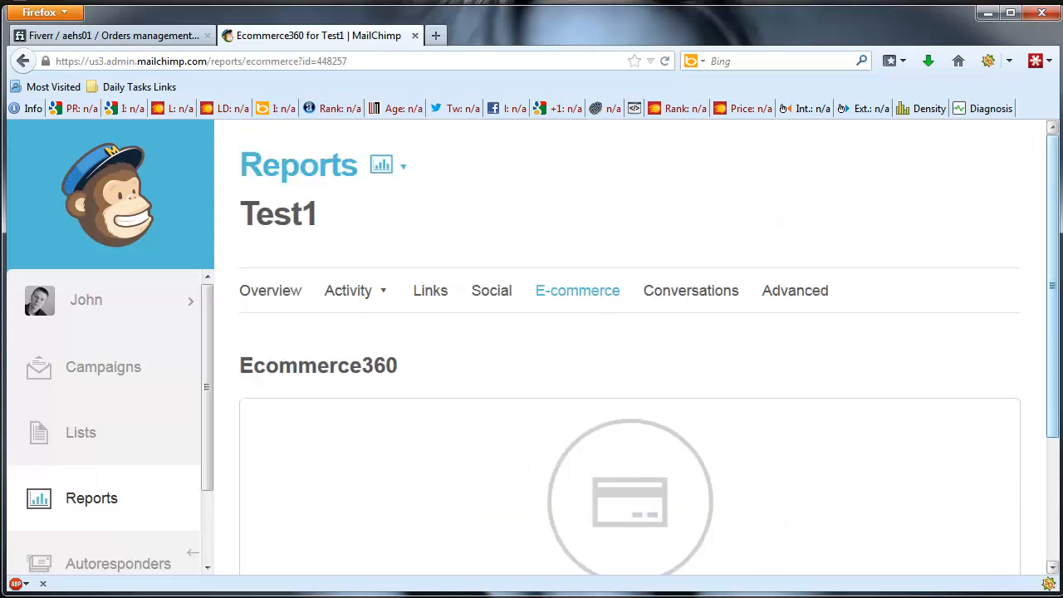
{"action": "left_click_drag", "start_coordinate": [1055, 241], "coordinate": [1062, 399]}
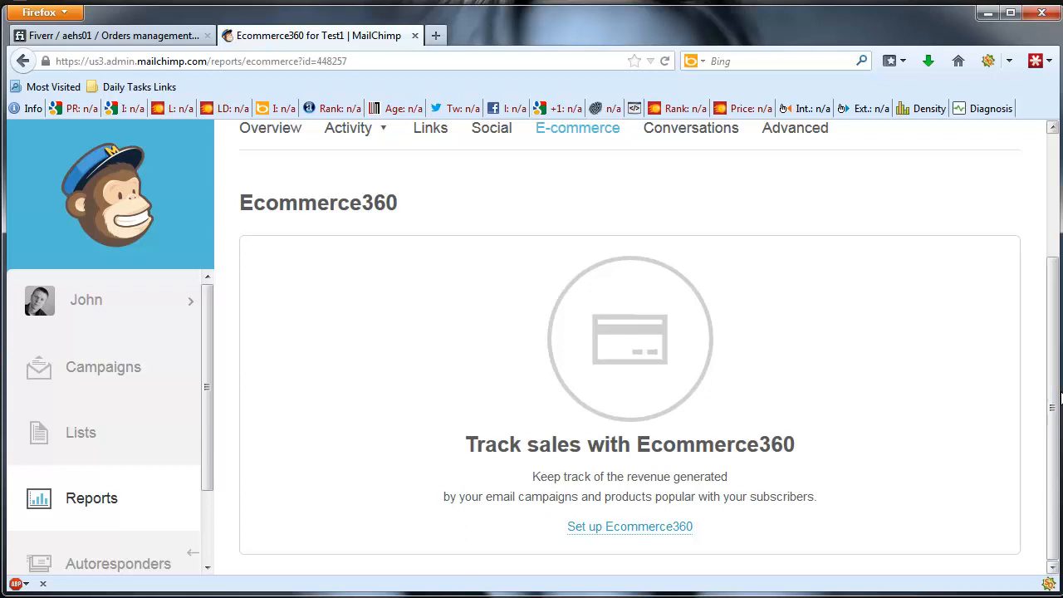
{"action": "left_click_drag", "start_coordinate": [1052, 400], "coordinate": [1051, 373]}
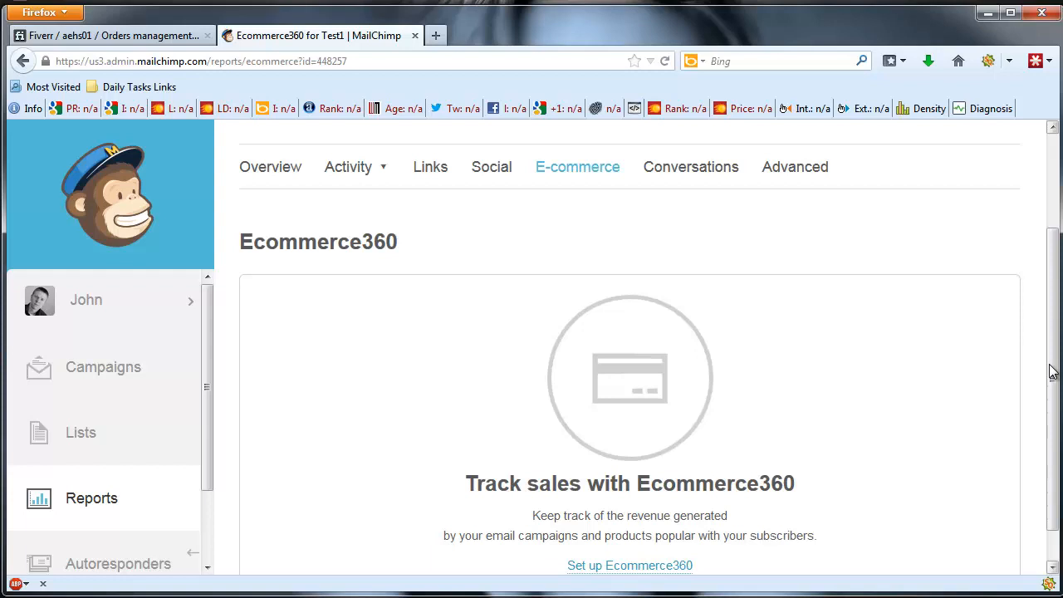
{"action": "left_click_drag", "start_coordinate": [1052, 372], "coordinate": [1047, 274]}
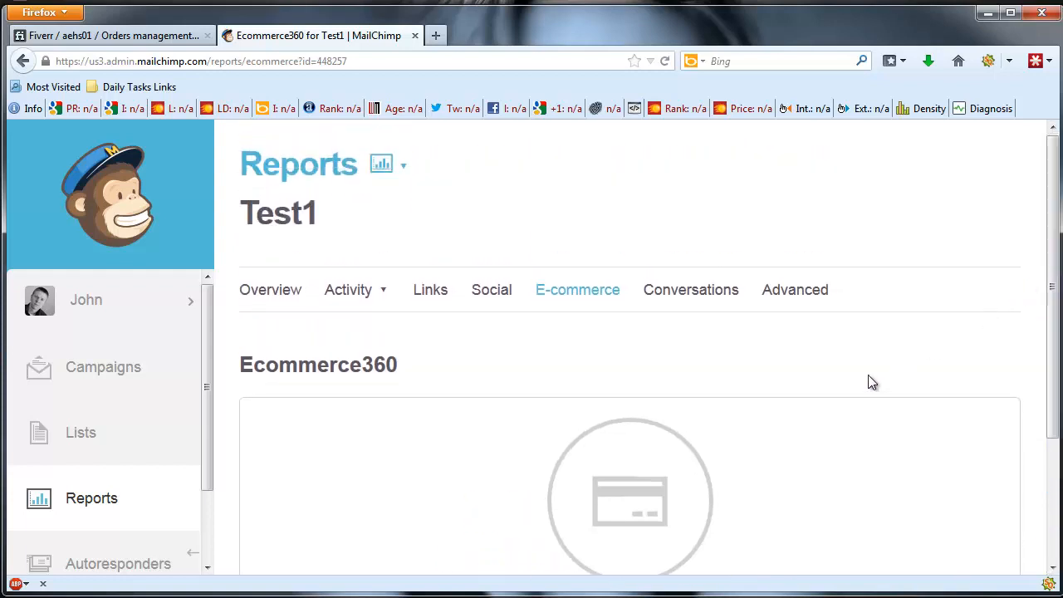
- View the Conversations section of the Test1 report and read about tracking conversations with subscribers
{"action": "left_click", "coordinate": [694, 292]}
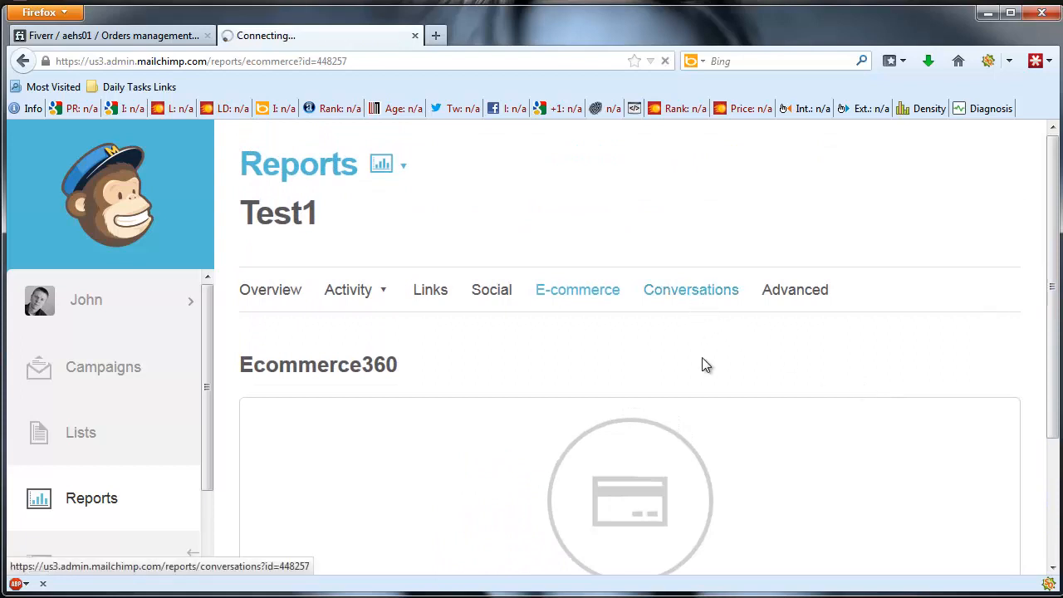
{"action": "left_click_drag", "start_coordinate": [1052, 281], "coordinate": [1052, 334]}
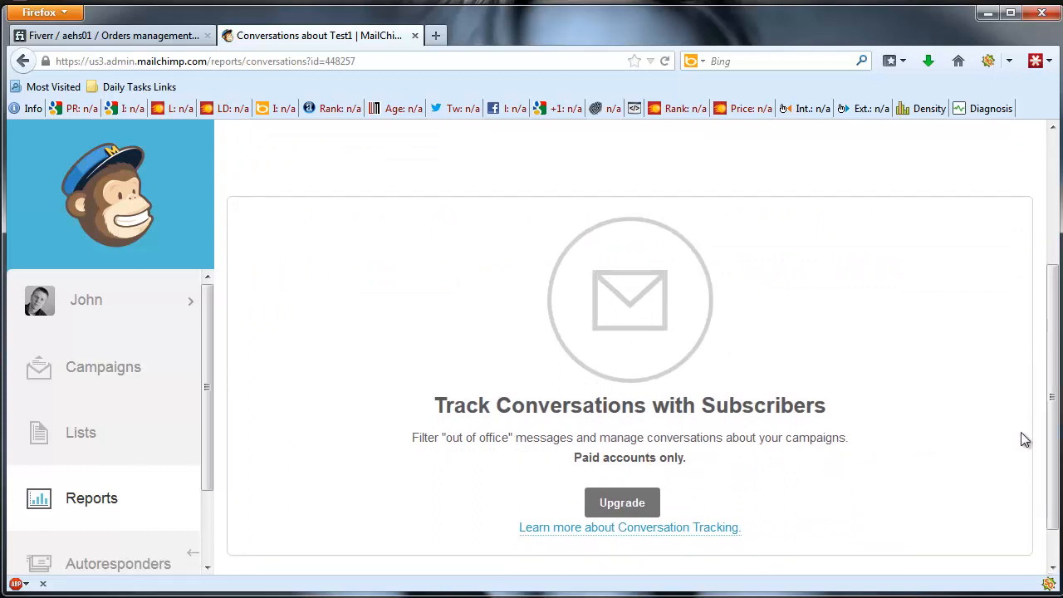
{"action": "left_click_drag", "start_coordinate": [1052, 439], "coordinate": [1051, 332]}
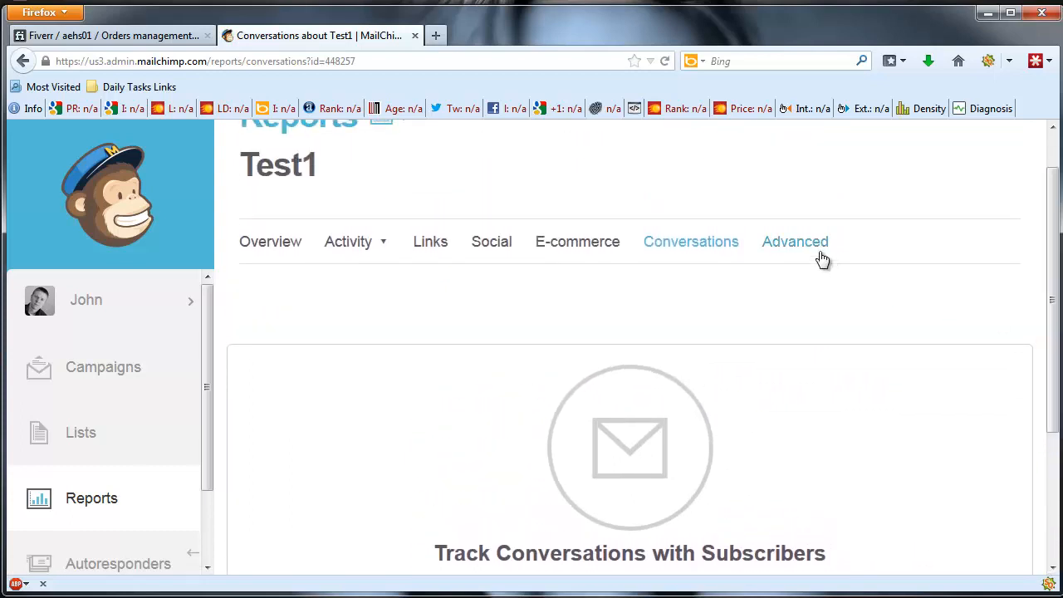
- Examine the Advanced section of the Test1 report, covering Analytics360 and email domain performance
{"action": "left_click", "coordinate": [819, 254]}
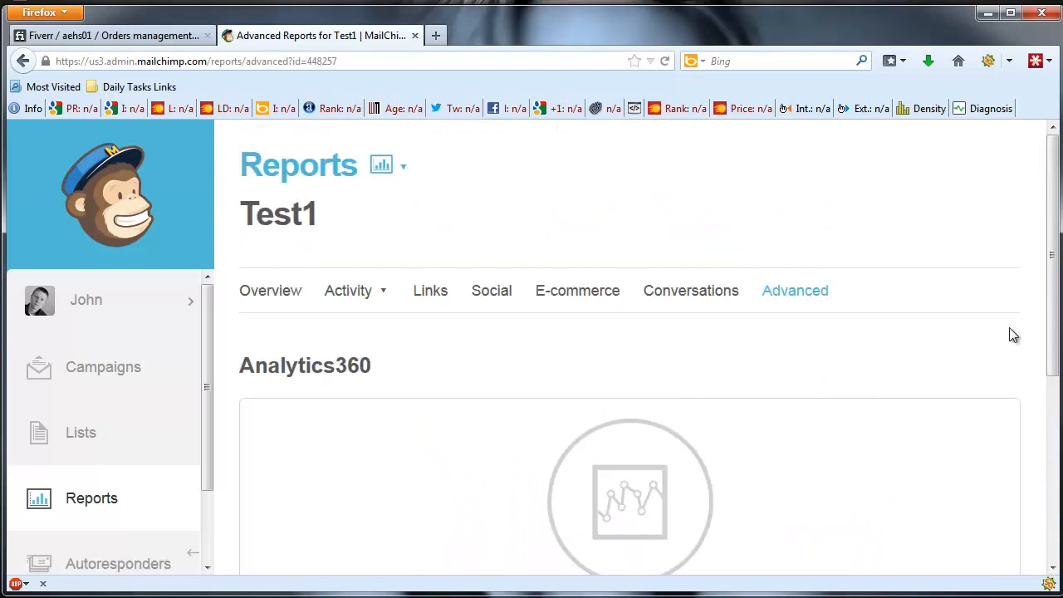
{"action": "left_click_drag", "start_coordinate": [1051, 334], "coordinate": [1048, 407]}
{"action": "left_click_drag", "start_coordinate": [1048, 407], "coordinate": [1048, 490]}
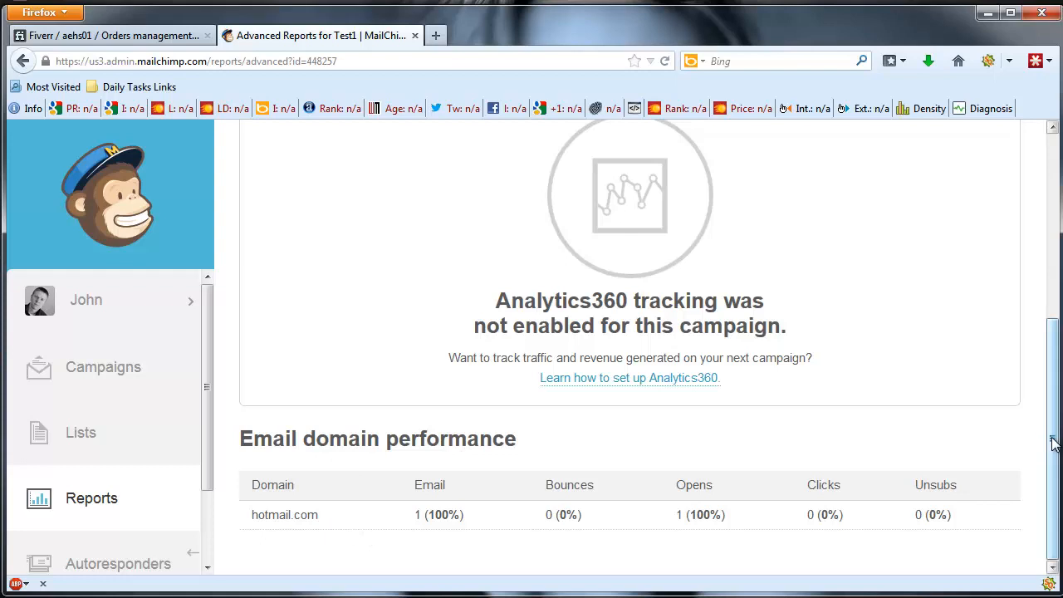
{"action": "scroll", "coordinate": [1053, 456], "scroll_direction": "up", "scroll_amount": 5}
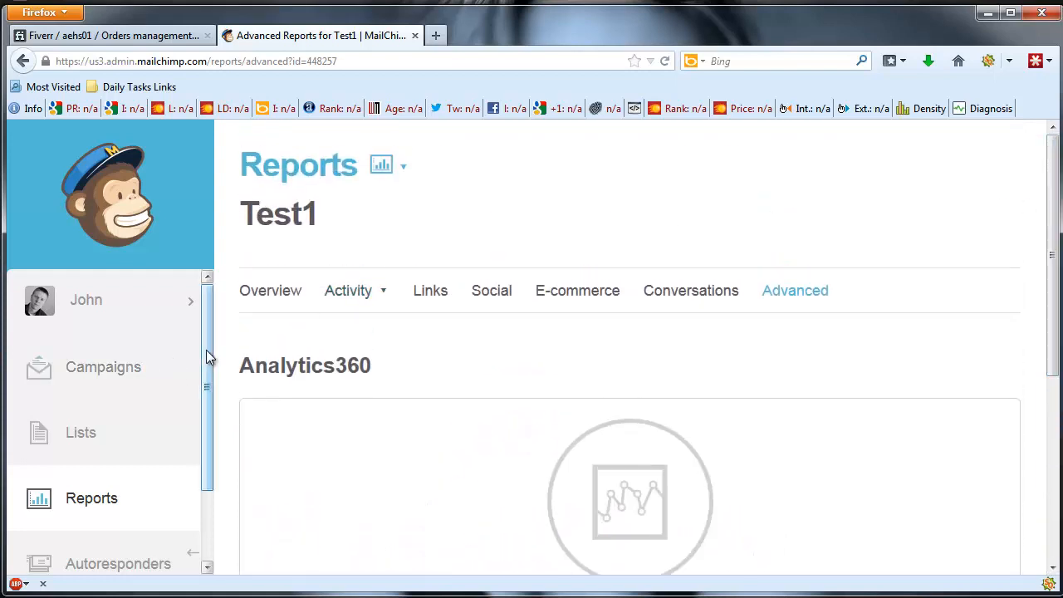
- Open the Lists page to view the account's mailing list and its subscriber, open rate and click rate figures
{"action": "mouse_move", "coordinate": [206, 349]}
{"action": "left_mouse_down"}
{"action": "mouse_move", "coordinate": [210, 376]}
{"action": "mouse_move", "coordinate": [208, 353]}
{"action": "left_mouse_up"}
{"action": "left_click", "coordinate": [83, 431]}
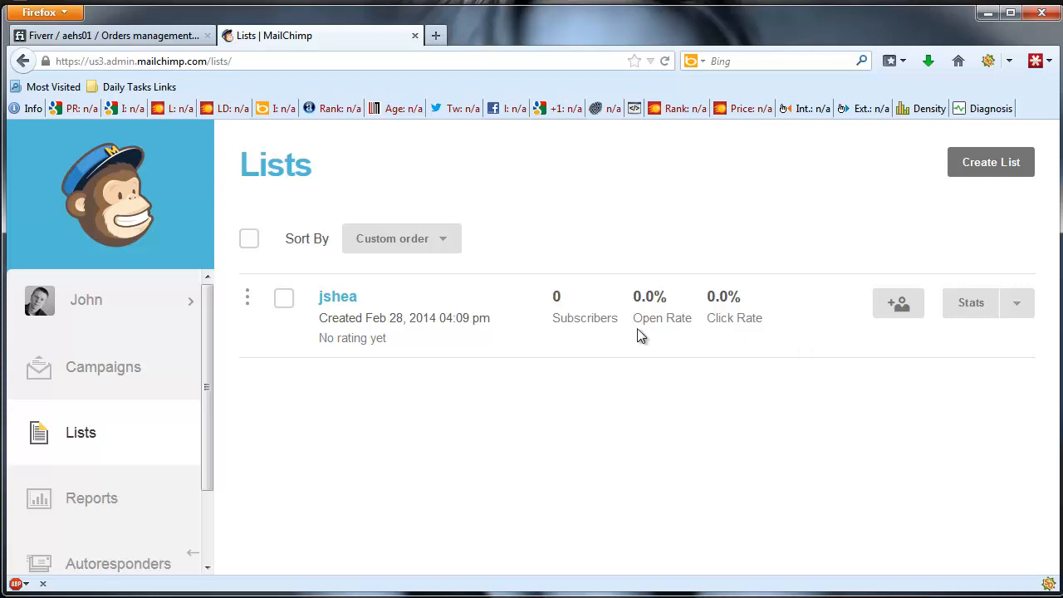
- Open the Reports page, view the Test1 campaign's summary report from there and return to the list of campaign reports
{"action": "scroll", "coordinate": [154, 482], "scroll_direction": "down", "scroll_amount": 1}
{"action": "scroll", "coordinate": [152, 484], "scroll_direction": "down", "scroll_amount": 2}
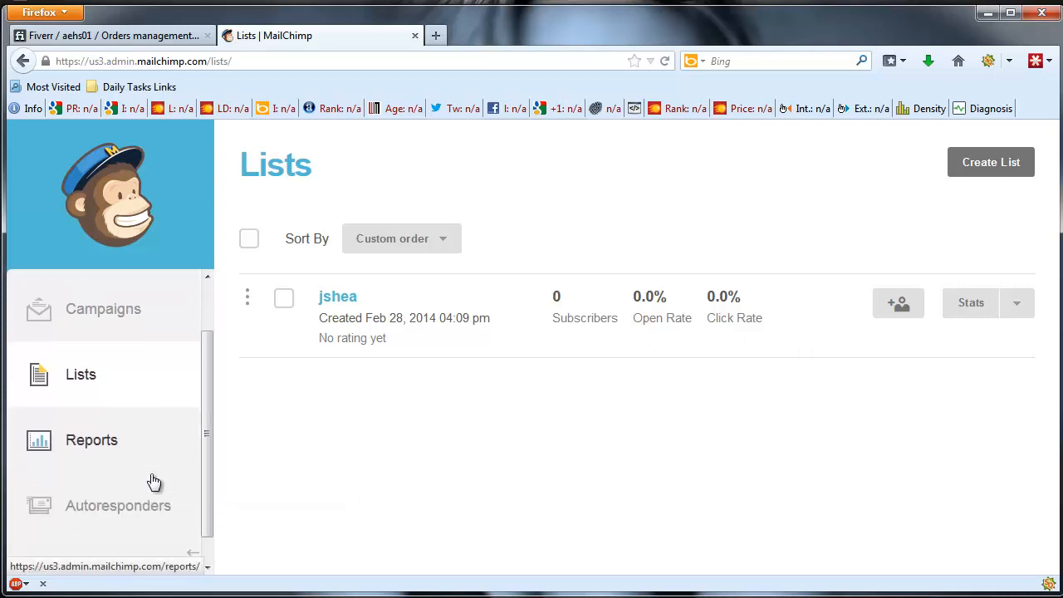
{"action": "left_click", "coordinate": [91, 413]}
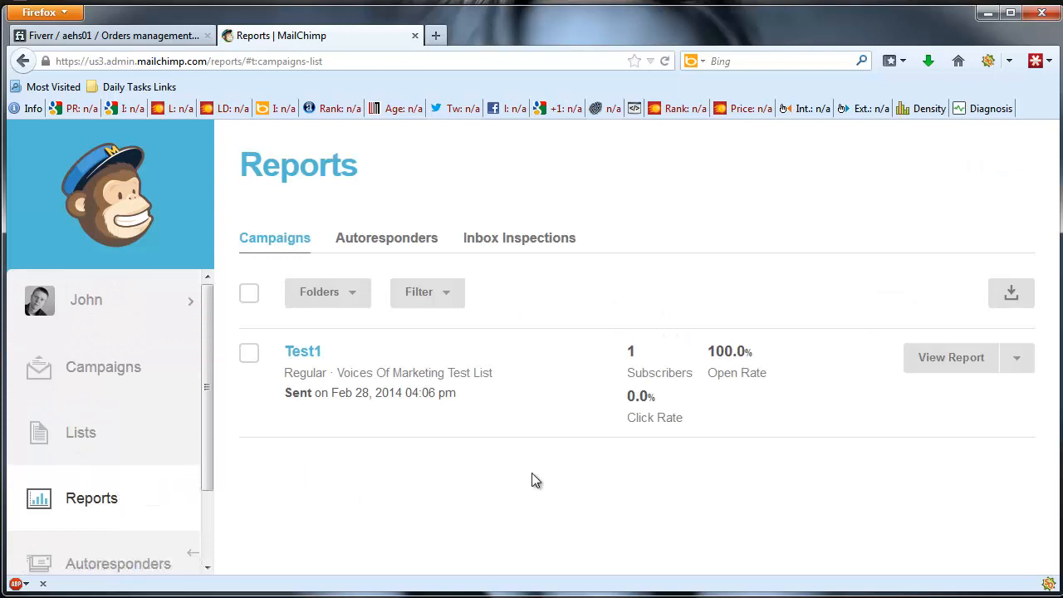
{"action": "left_click", "coordinate": [968, 360]}
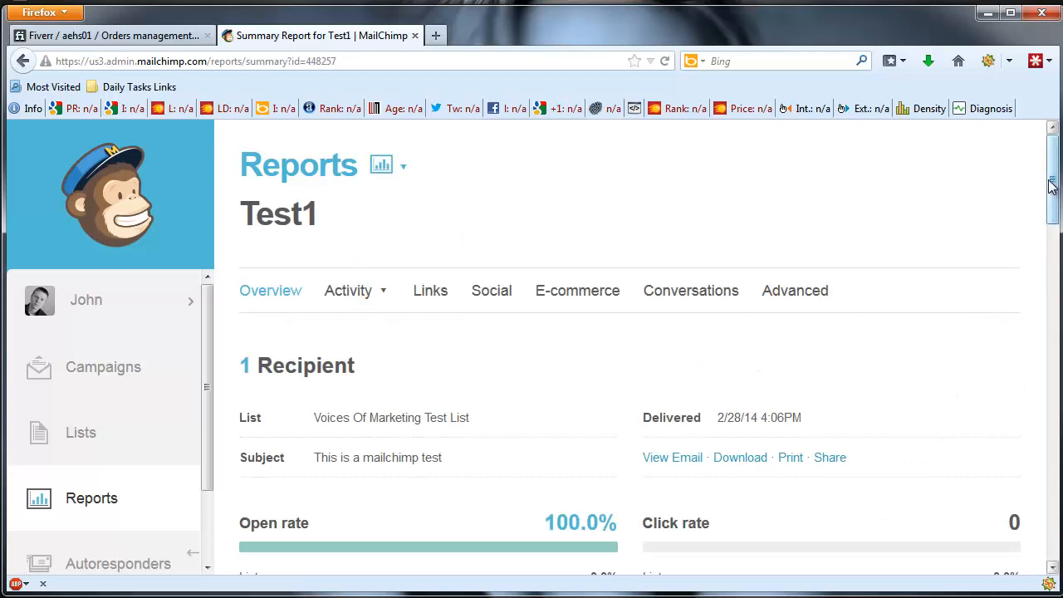
{"action": "mouse_move", "coordinate": [1052, 182]}
{"action": "left_mouse_down"}
{"action": "mouse_move", "coordinate": [1059, 348]}
{"action": "mouse_move", "coordinate": [1055, 178]}
{"action": "left_mouse_up"}
{"action": "left_click", "coordinate": [23, 62]}
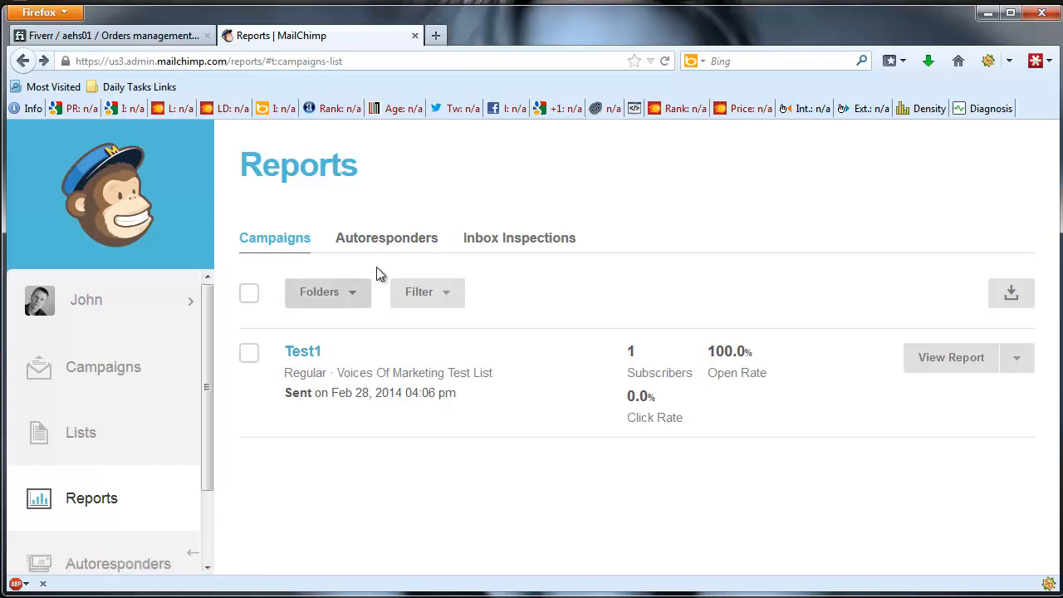
- View the Autoresponders and Inbox Inspections sections of the Reports page, ending back on Autoresponders
{"action": "left_click", "coordinate": [389, 240]}
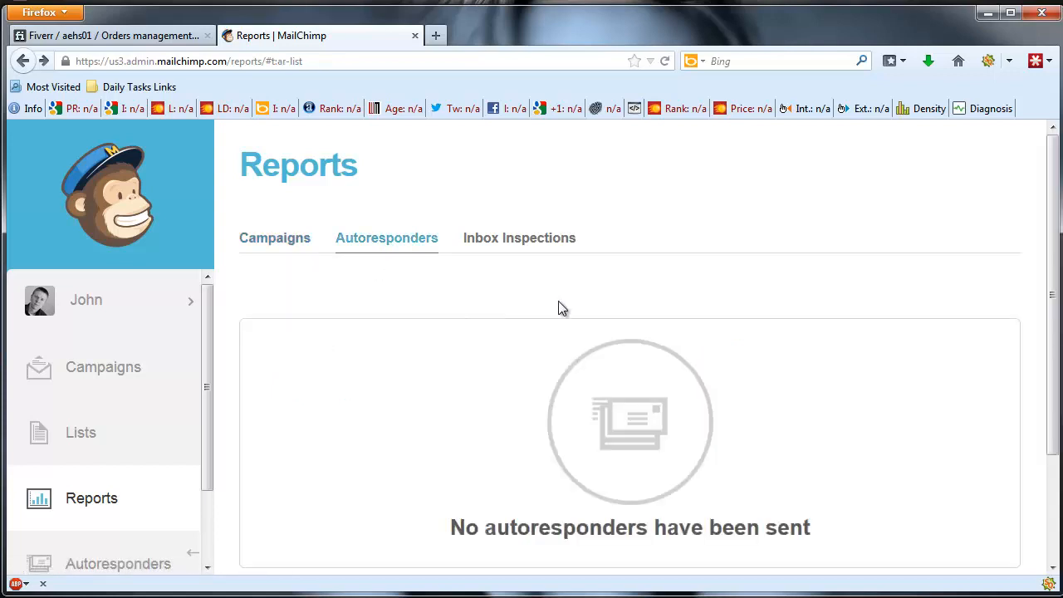
{"action": "left_click", "coordinate": [551, 249]}
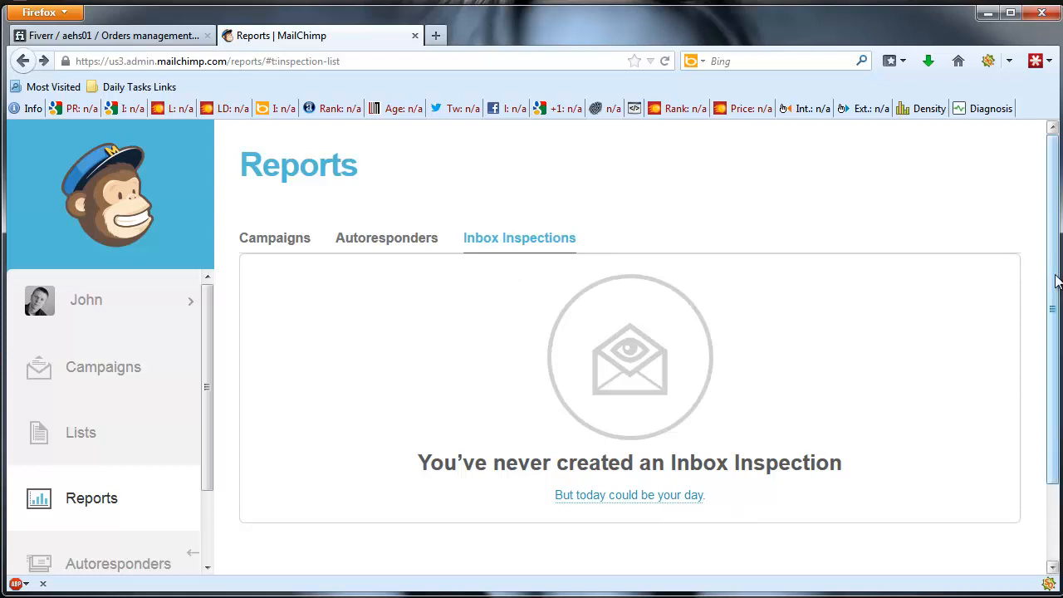
{"action": "scroll", "coordinate": [1042, 316], "scroll_direction": "down", "scroll_amount": 2}
{"action": "scroll", "coordinate": [1048, 260], "scroll_direction": "up", "scroll_amount": 2}
{"action": "left_click", "coordinate": [348, 243]}
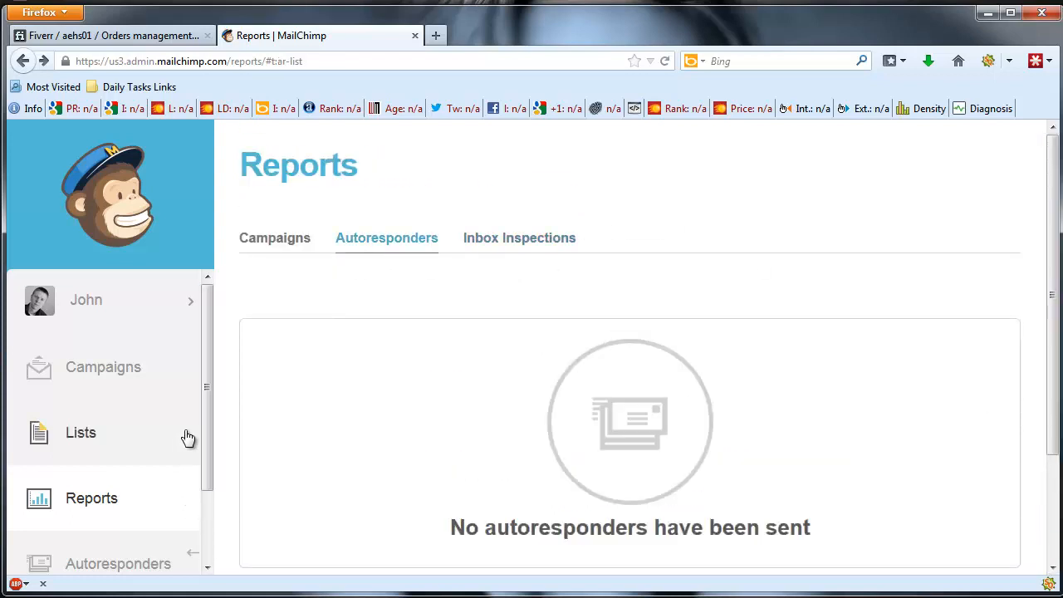
- Open the main Autoresponders page to read about sending automated emails
{"action": "scroll", "coordinate": [173, 496], "scroll_direction": "down", "scroll_amount": 2}
{"action": "left_click", "coordinate": [172, 497]}
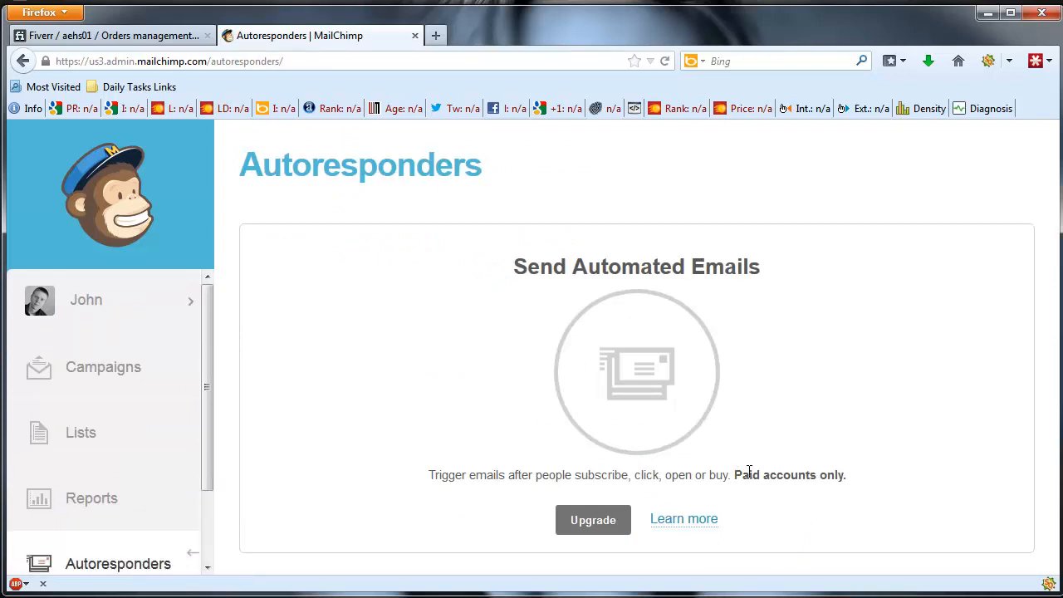
- Highlight the note about paid accounts on the Autoresponders page and look over the remaining navigation sections
{"action": "left_click_drag", "start_coordinate": [734, 474], "coordinate": [862, 477]}
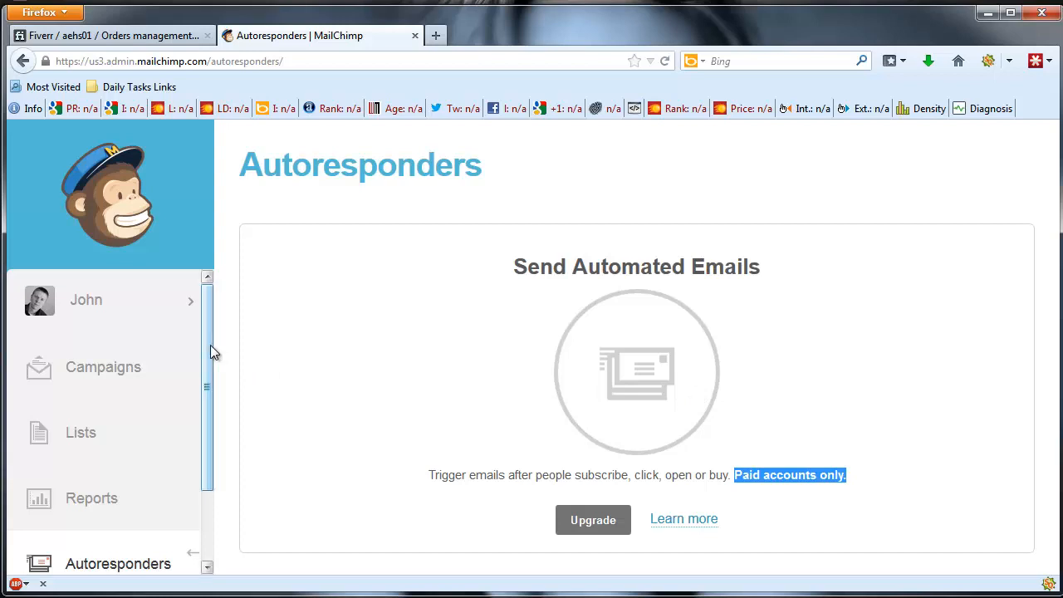
{"action": "scroll", "coordinate": [210, 352], "scroll_direction": "down", "scroll_amount": 3}
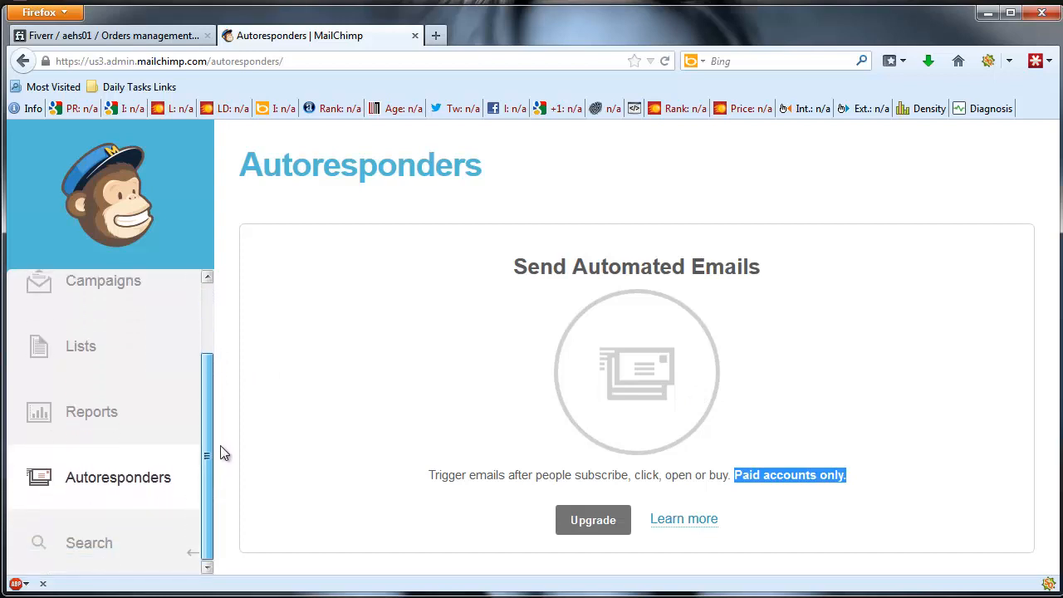
{"action": "scroll", "coordinate": [211, 463], "scroll_direction": "up", "scroll_amount": 3}
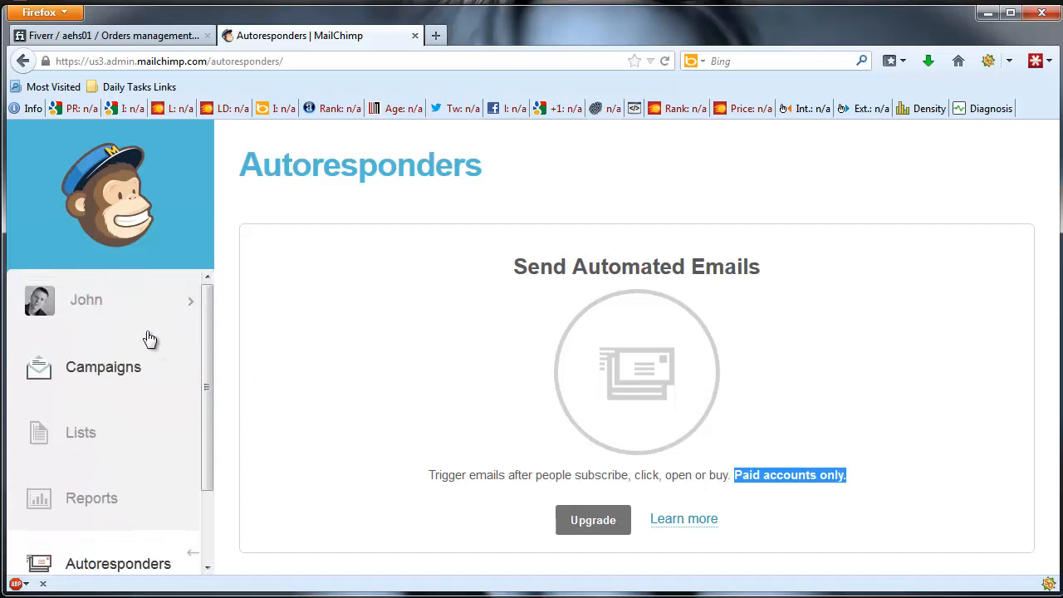
- Start creating a new campaign from the Campaigns page and review the campaign types, highlighting the Email Beamer description
{"action": "left_click", "coordinate": [123, 373]}
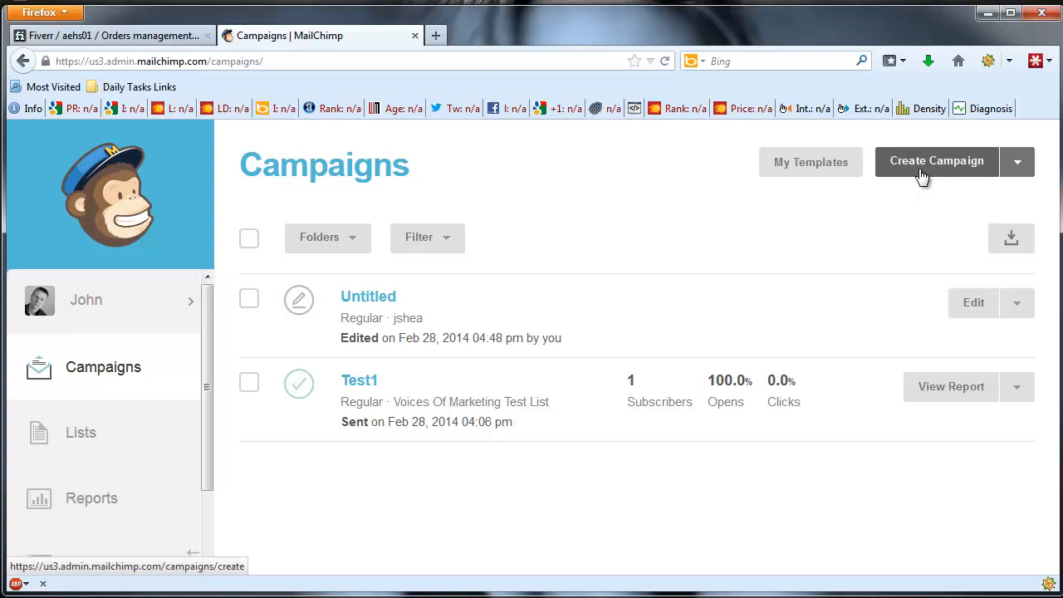
{"action": "left_click", "coordinate": [897, 171]}
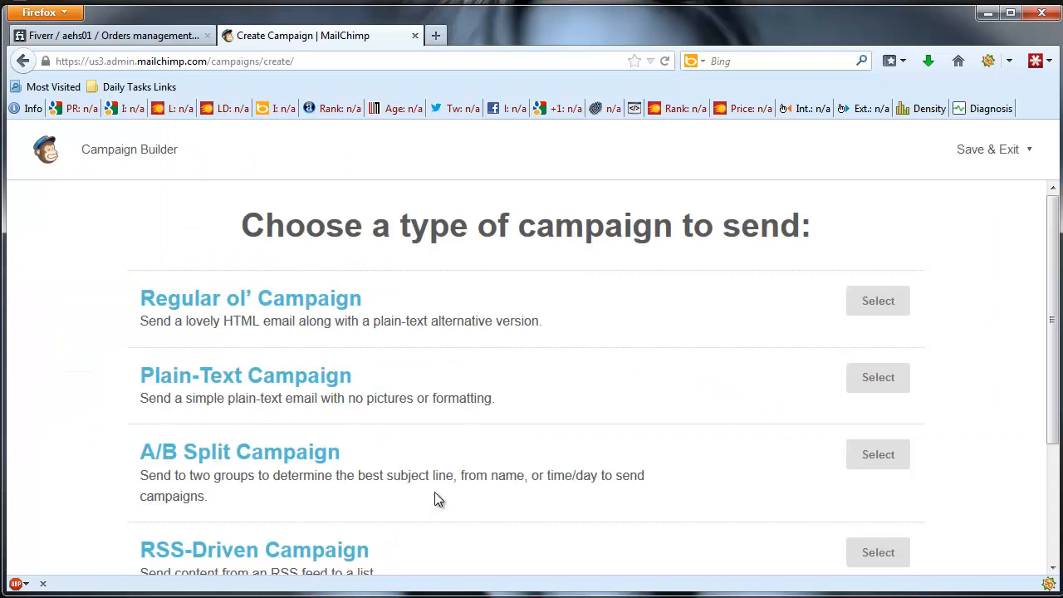
{"action": "scroll", "coordinate": [523, 481], "scroll_direction": "down", "scroll_amount": 1}
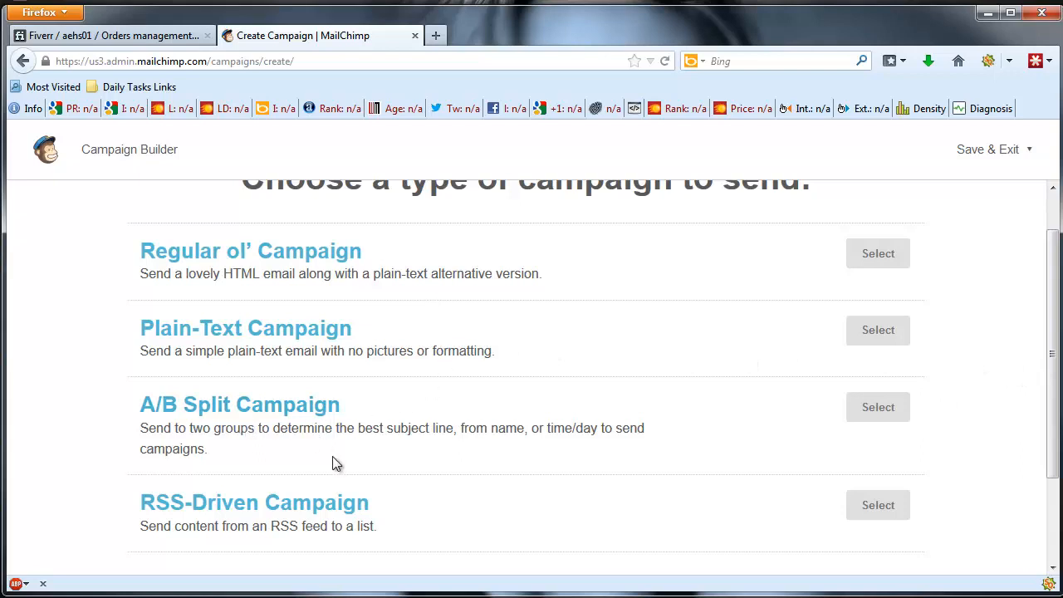
{"action": "left_click_drag", "start_coordinate": [1057, 438], "coordinate": [1057, 515]}
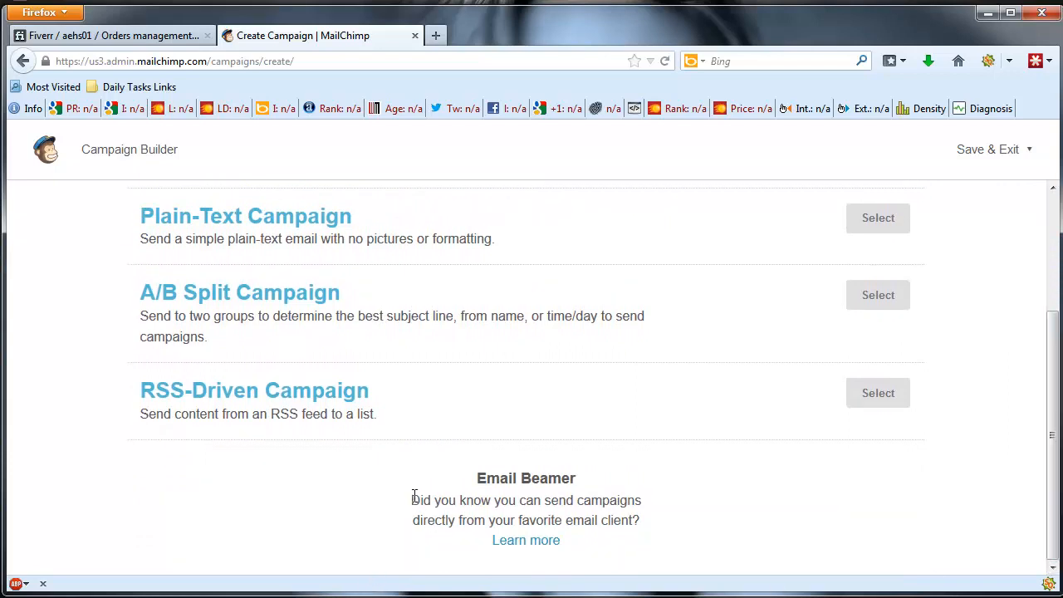
{"action": "left_click_drag", "start_coordinate": [412, 500], "coordinate": [643, 522]}
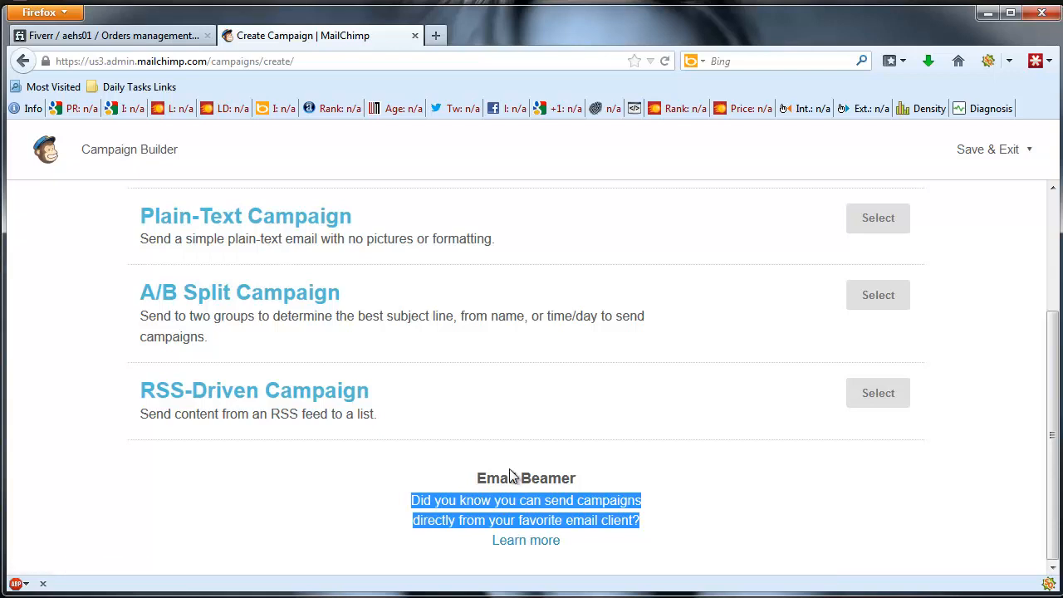
- Open the Email Beamer help article, read through its Email Beamer address instructions and return to the campaign type choices
{"action": "left_click", "coordinate": [525, 542]}
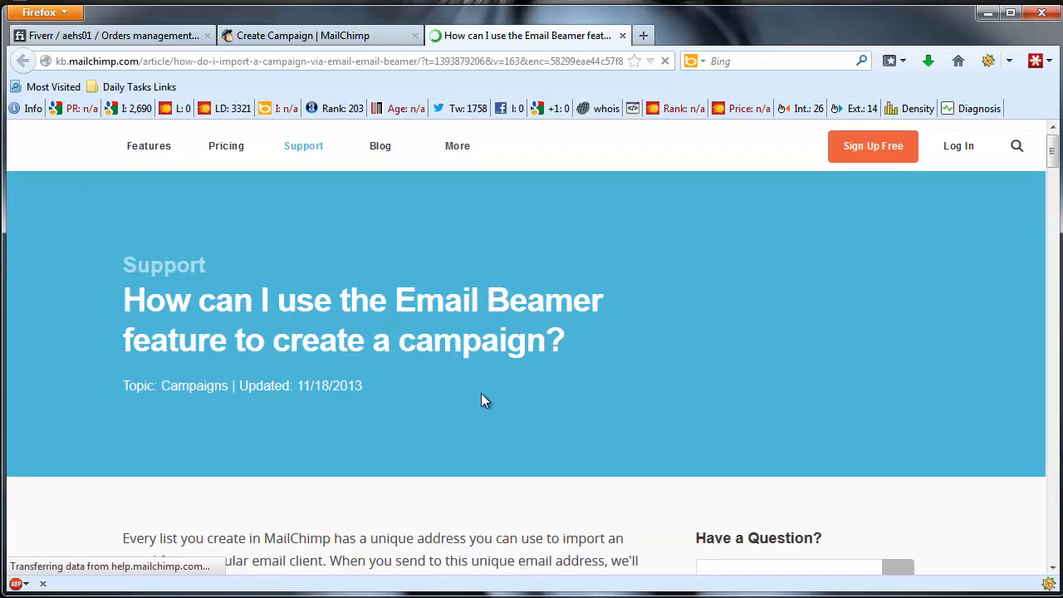
{"action": "scroll", "coordinate": [483, 391], "scroll_direction": "down", "scroll_amount": 4}
{"action": "scroll", "coordinate": [484, 390], "scroll_direction": "down", "scroll_amount": 8}
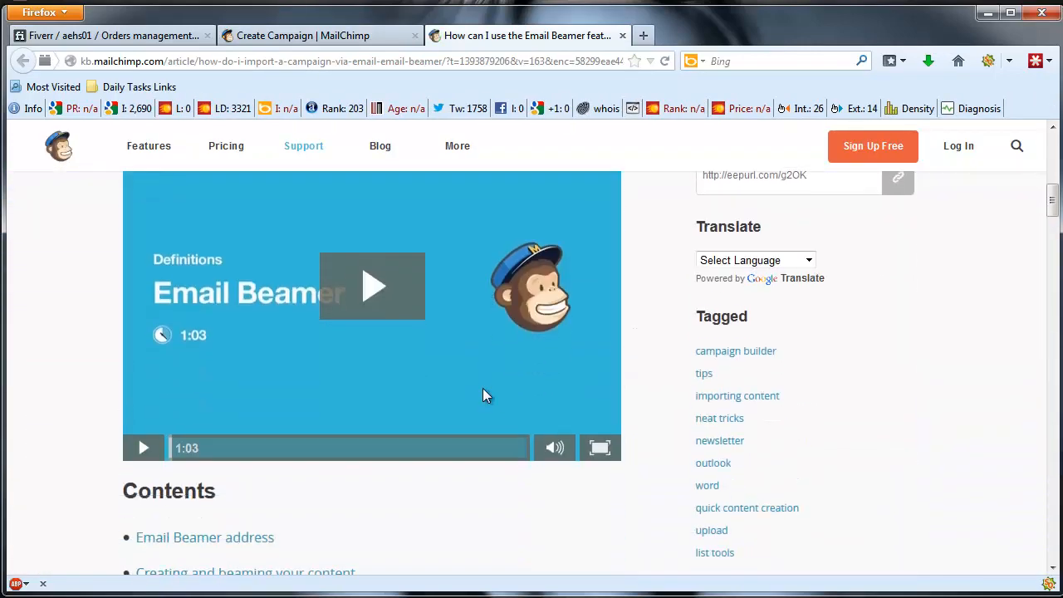
{"action": "scroll", "coordinate": [483, 392], "scroll_direction": "down", "scroll_amount": 4}
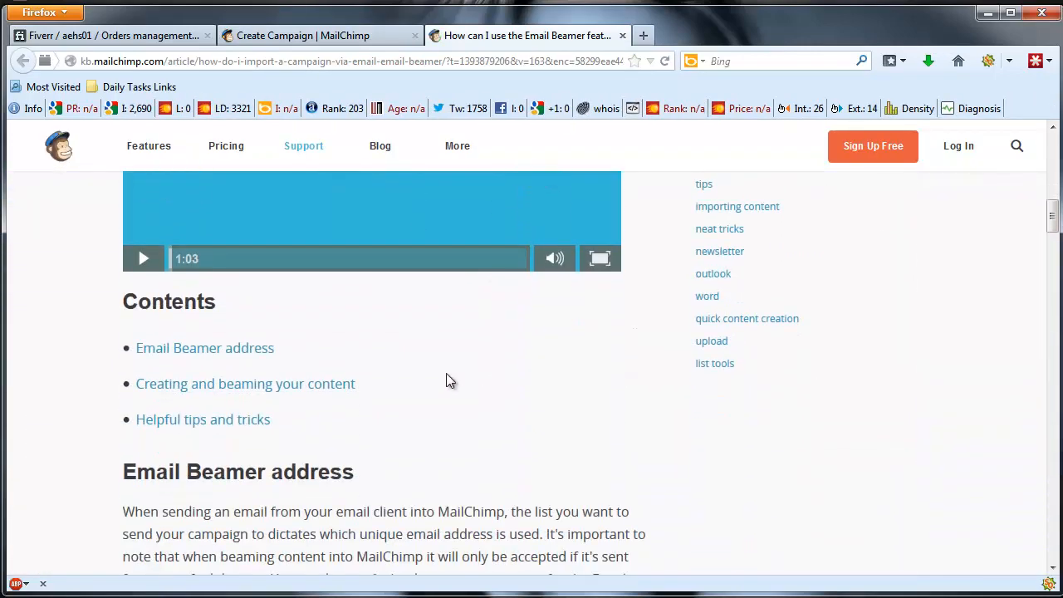
{"action": "scroll", "coordinate": [368, 457], "scroll_direction": "down", "scroll_amount": 4}
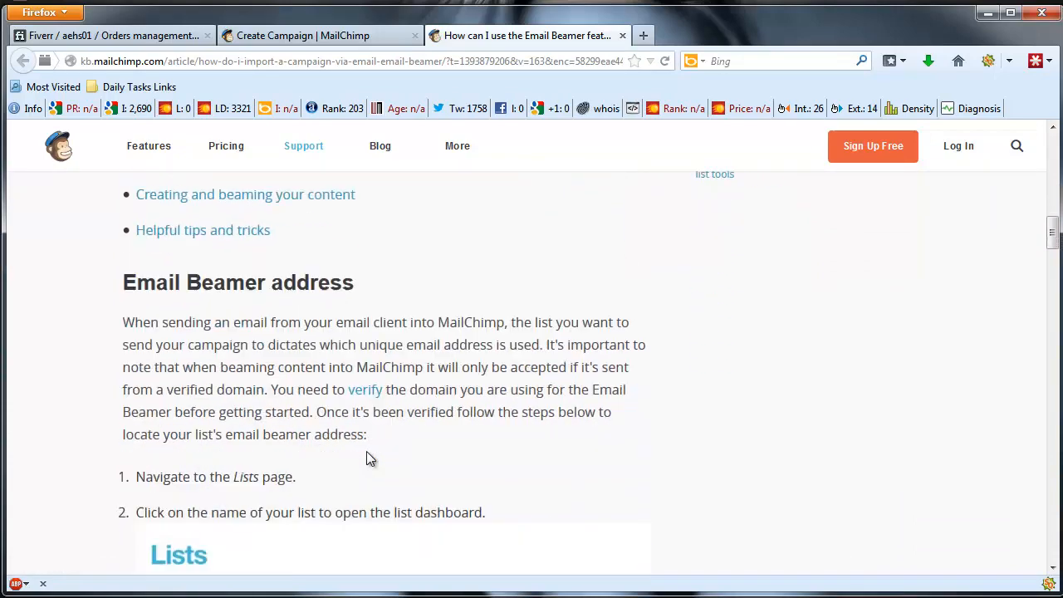
{"action": "scroll", "coordinate": [368, 458], "scroll_direction": "down", "scroll_amount": 8}
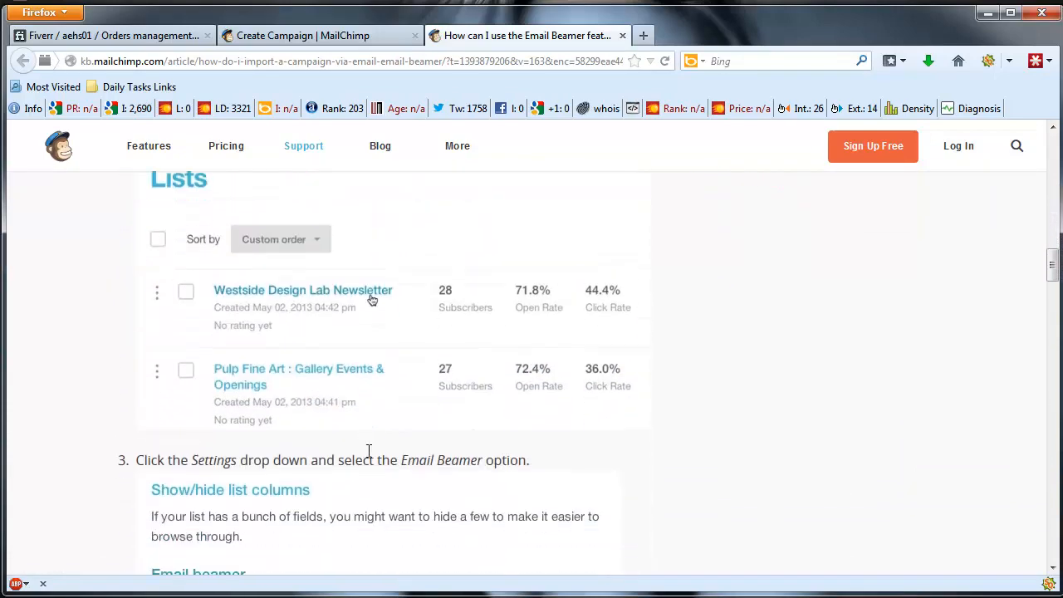
{"action": "scroll", "coordinate": [492, 480], "scroll_direction": "up", "scroll_amount": 9}
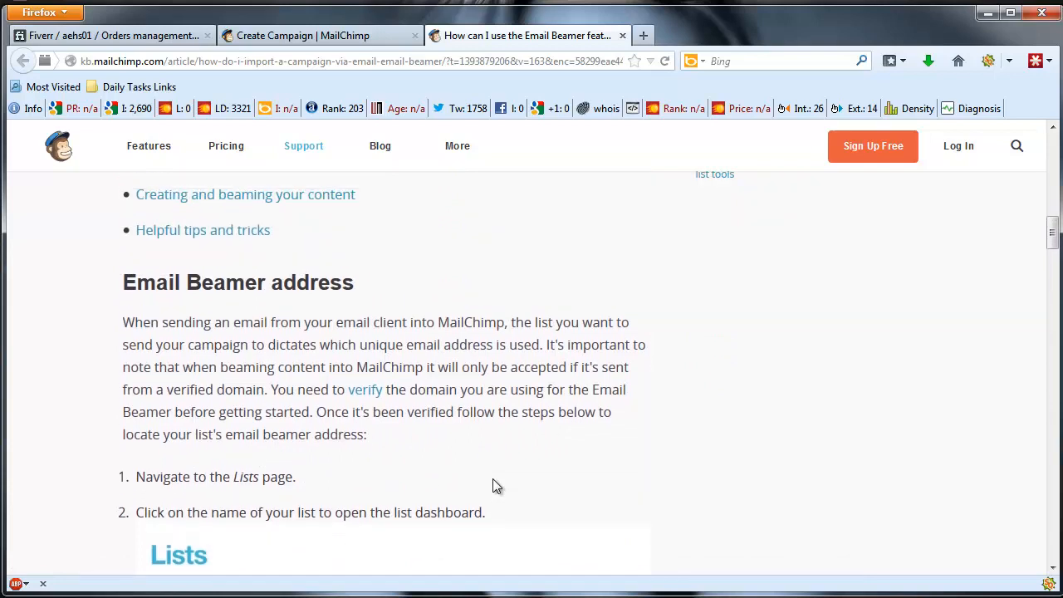
{"action": "scroll", "coordinate": [492, 482], "scroll_direction": "up", "scroll_amount": 1}
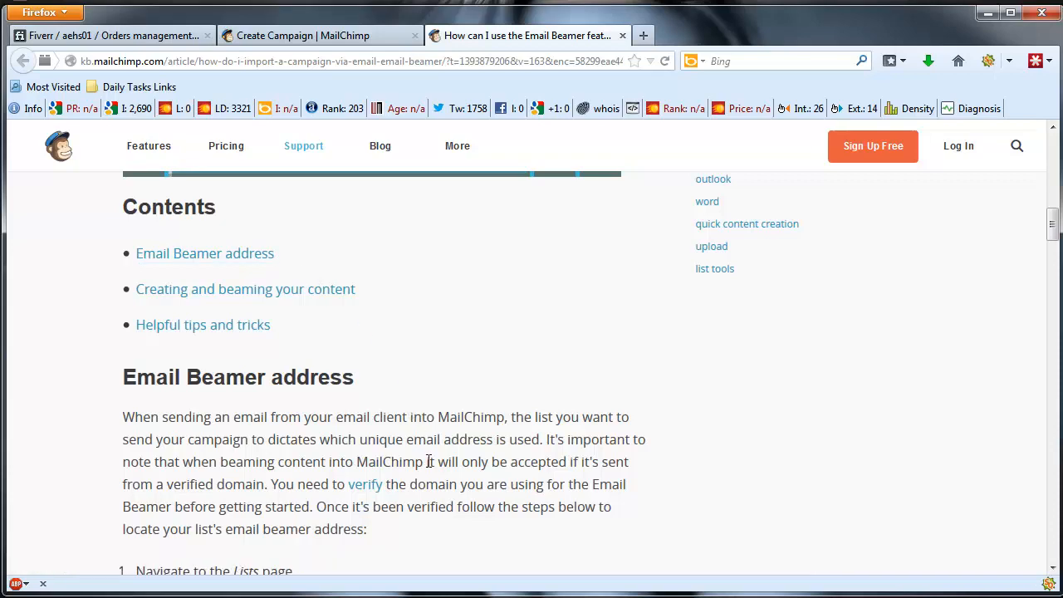
{"action": "scroll", "coordinate": [425, 462], "scroll_direction": "up", "scroll_amount": 9}
{"action": "scroll", "coordinate": [418, 426], "scroll_direction": "up", "scroll_amount": 9}
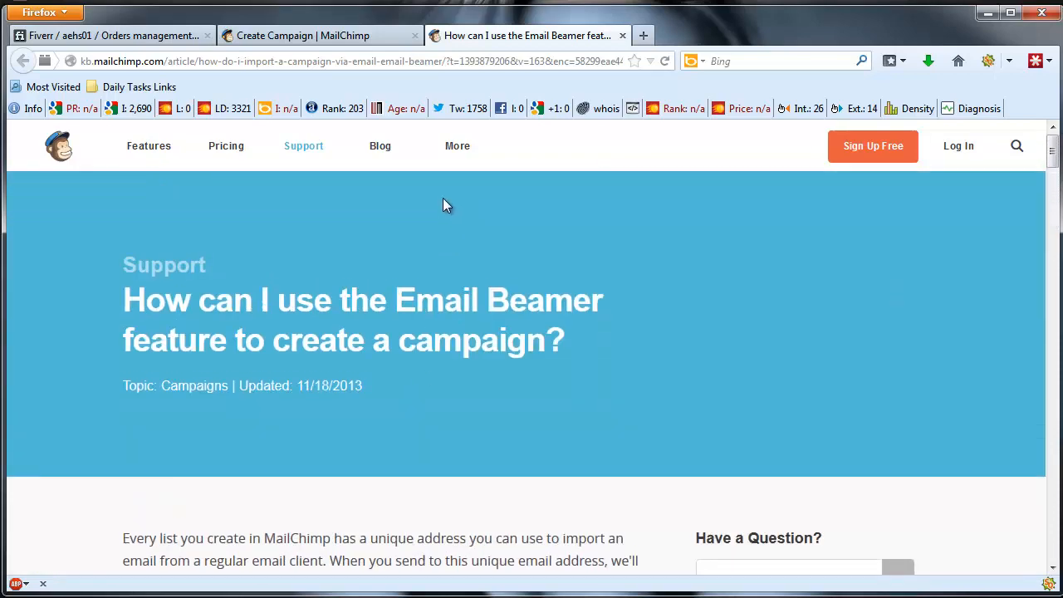
{"action": "left_click", "coordinate": [373, 38]}
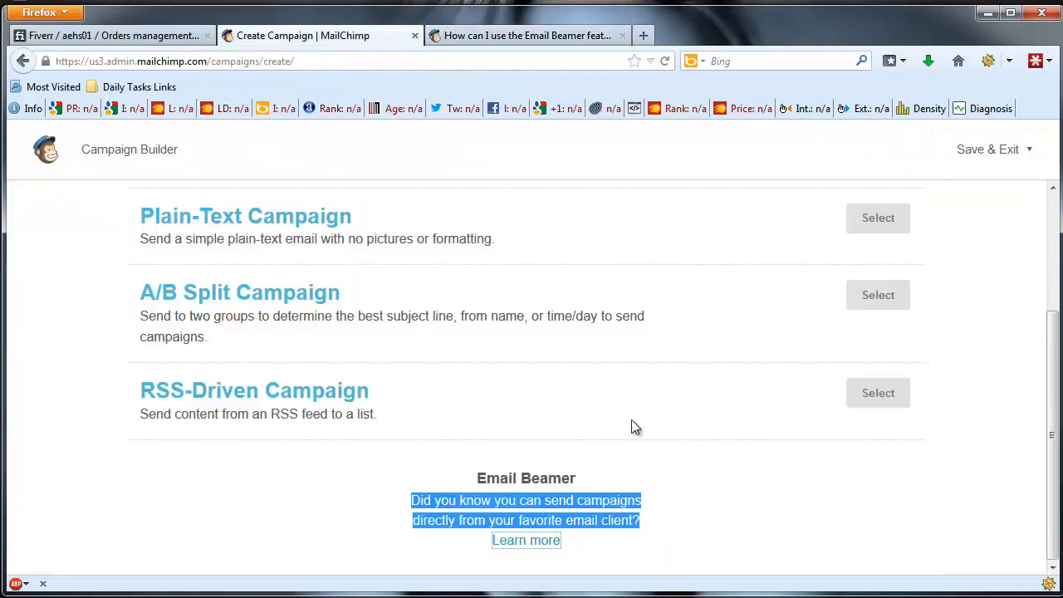
- Choose a Regular ol' Campaign, keep it set to send to the entire list and continue to its setup
{"action": "scroll", "coordinate": [680, 419], "scroll_direction": "up", "scroll_amount": 3}
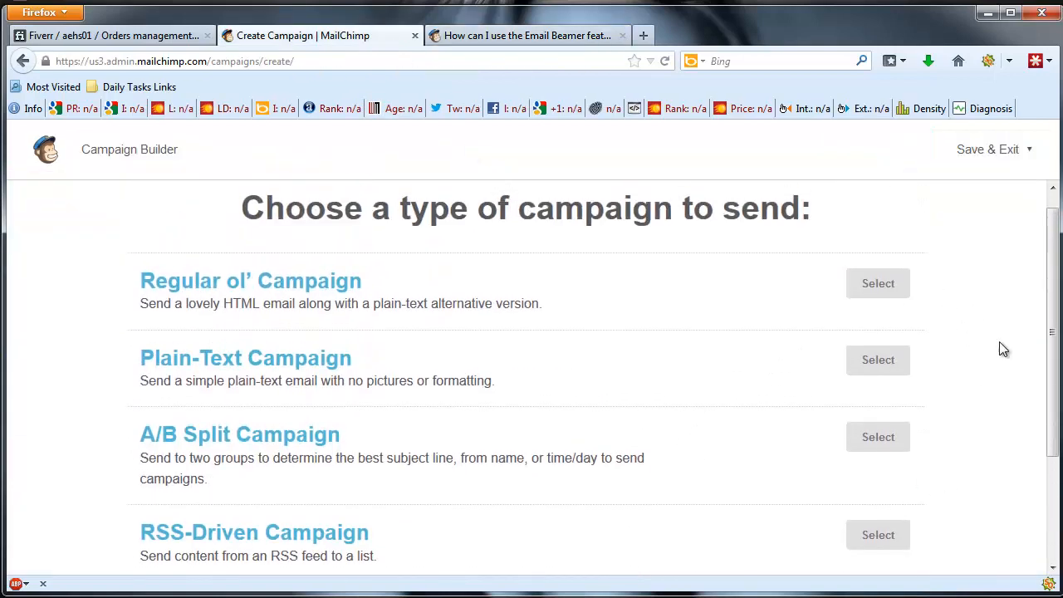
{"action": "left_click", "coordinate": [895, 285]}
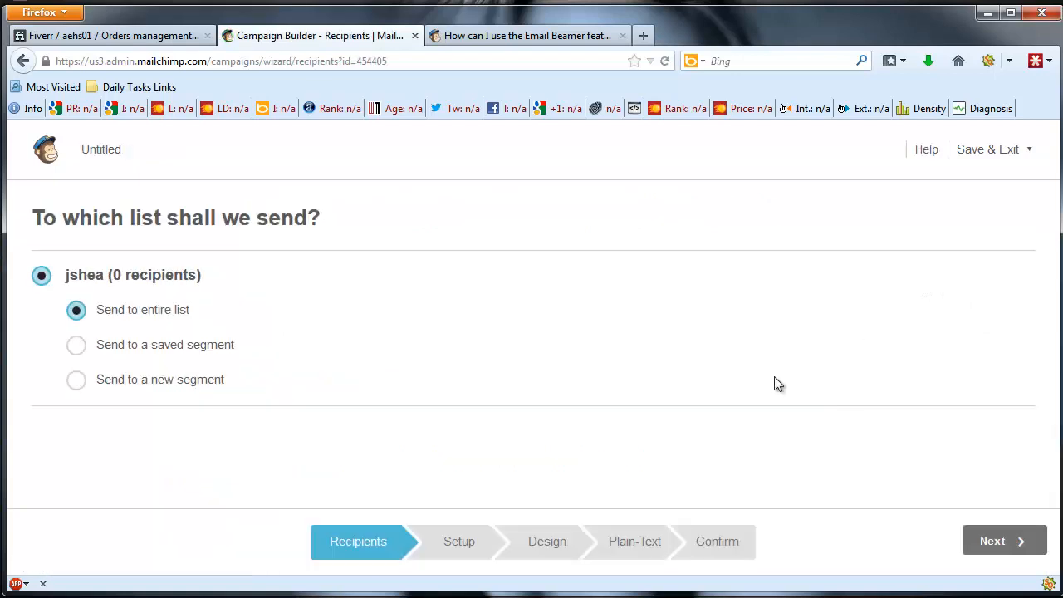
{"action": "left_click", "coordinate": [994, 541]}
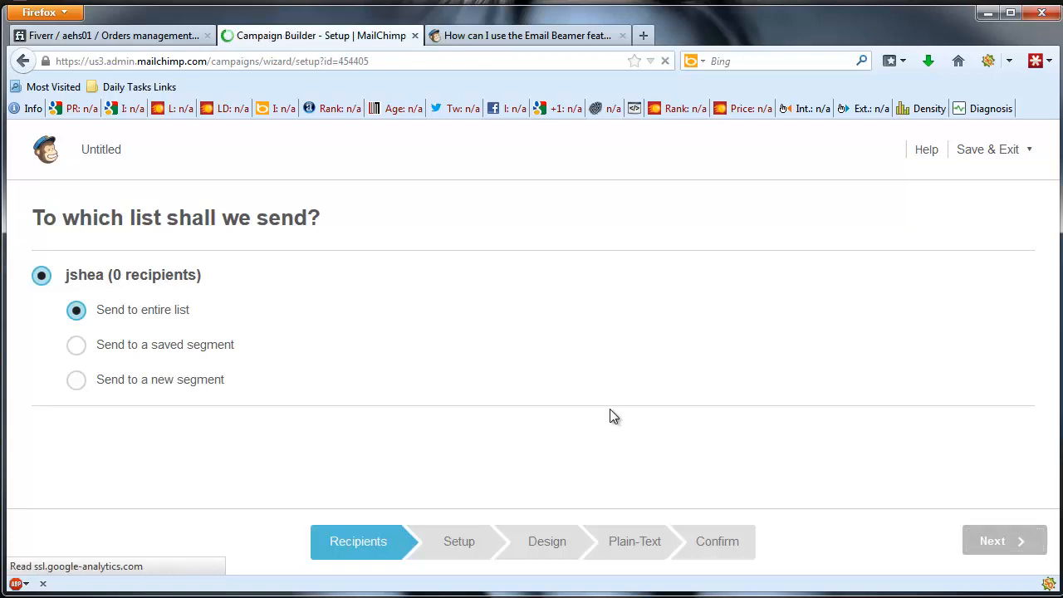
- Name the campaign Test2, set the email subject to Test2 and check the From name and From email address
{"action": "left_click", "coordinate": [322, 308]}
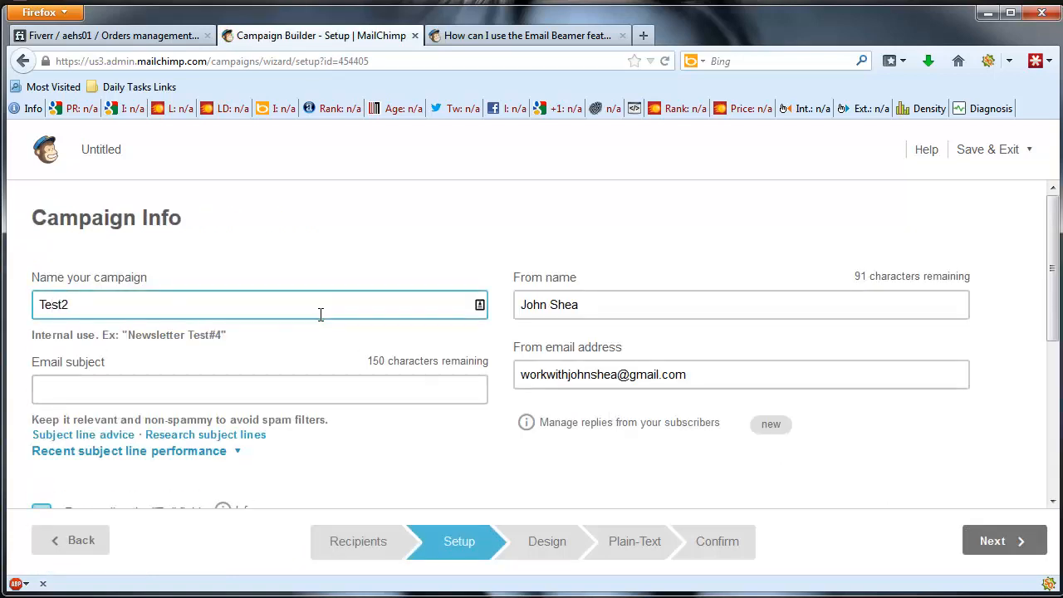
{"action": "left_click", "coordinate": [287, 385]}
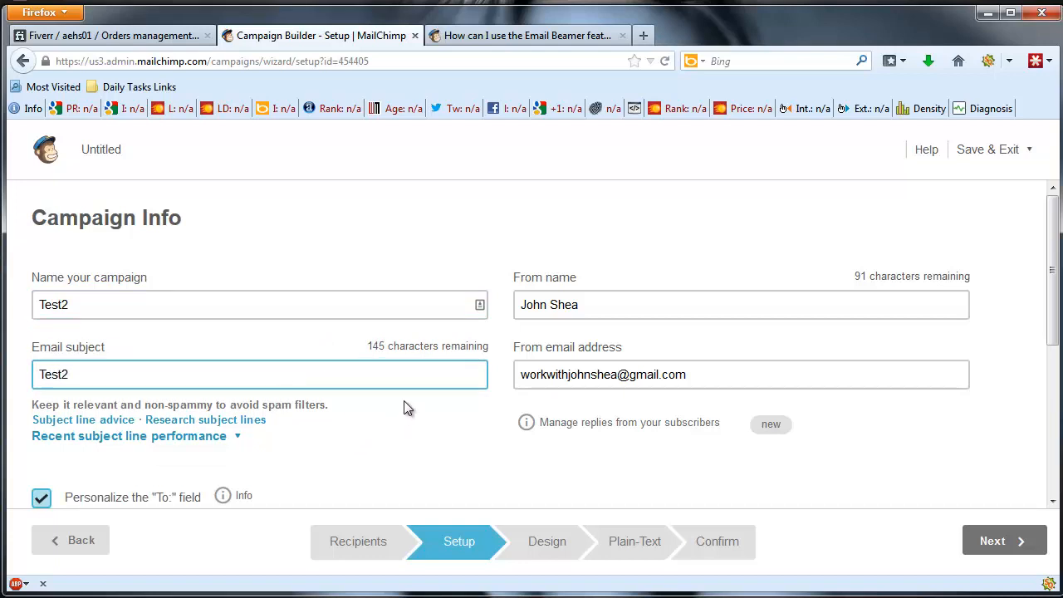
{"action": "left_click_drag", "start_coordinate": [593, 304], "coordinate": [534, 304]}
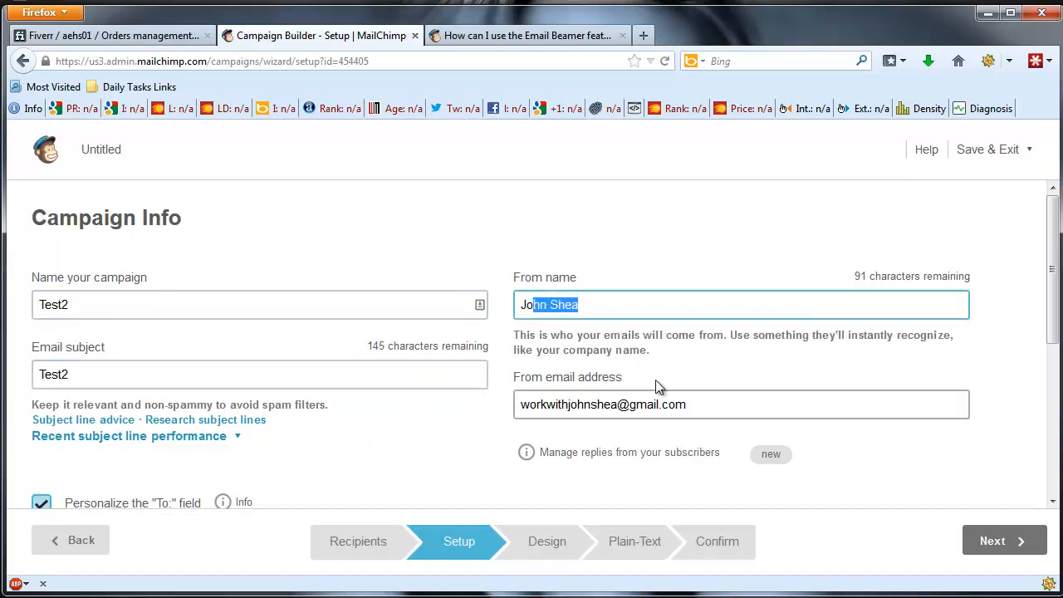
{"action": "left_click", "coordinate": [691, 406]}
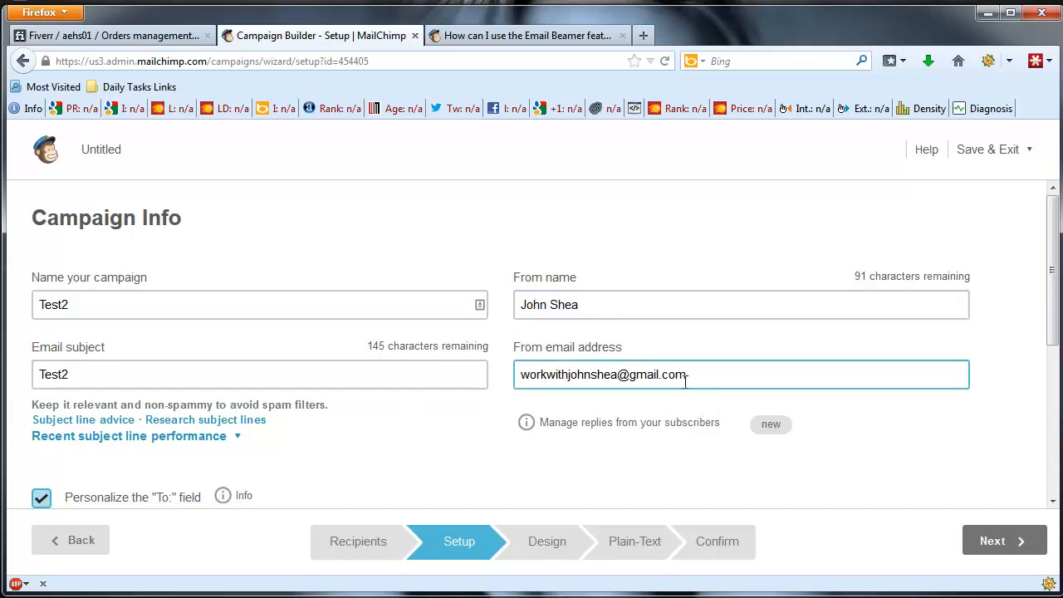
{"action": "triple_click", "coordinate": [686, 374]}
- Examine the personalized "To:" field settings and select the *|FNAME|* merge tag for the recipient name
{"action": "scroll", "coordinate": [501, 449], "scroll_direction": "down", "scroll_amount": 2}
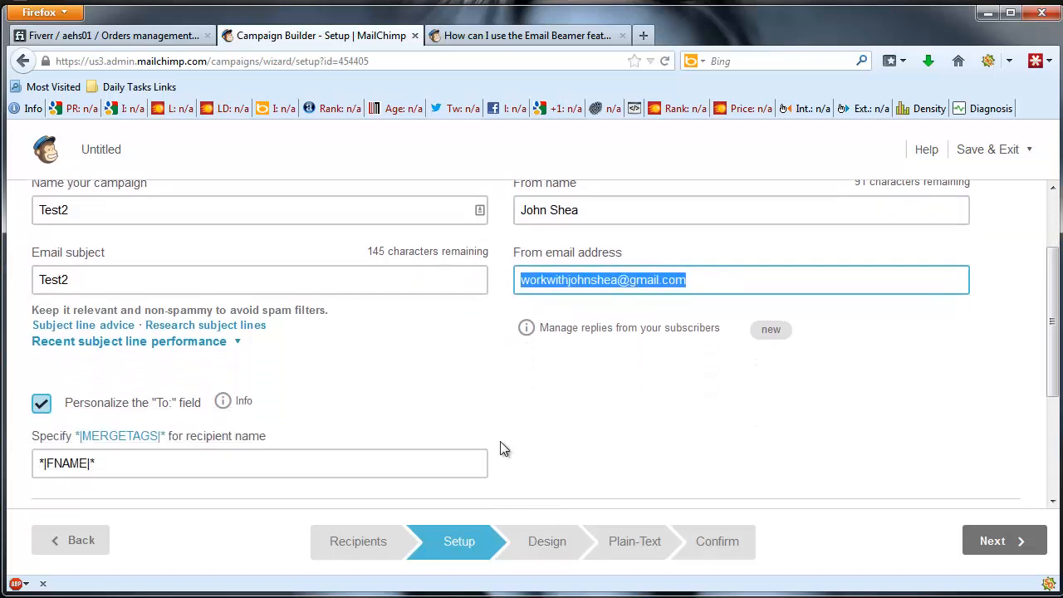
{"action": "scroll", "coordinate": [474, 422], "scroll_direction": "down", "scroll_amount": 2}
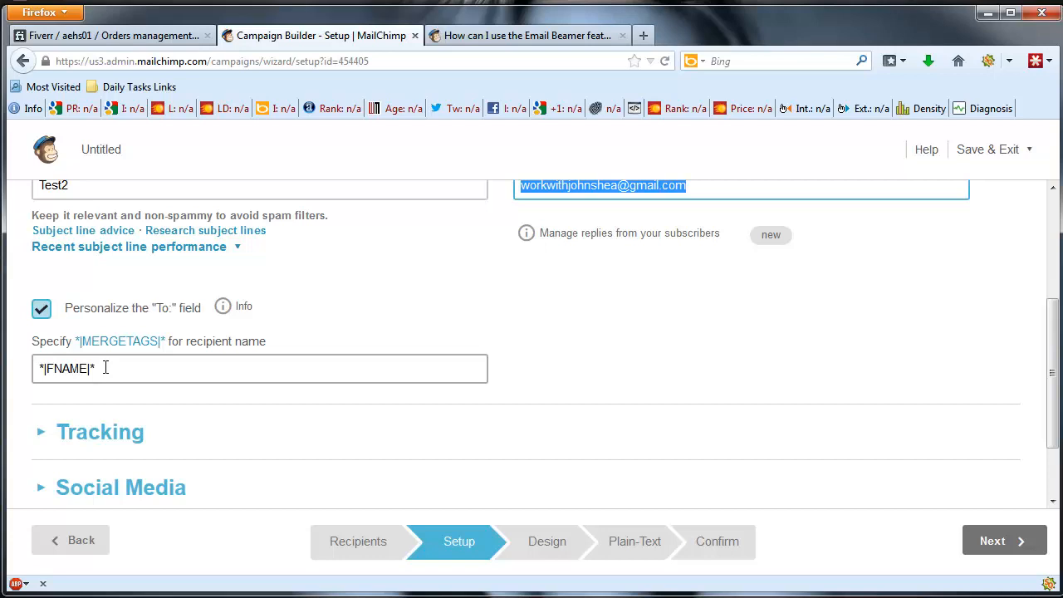
{"action": "left_click", "coordinate": [105, 368]}
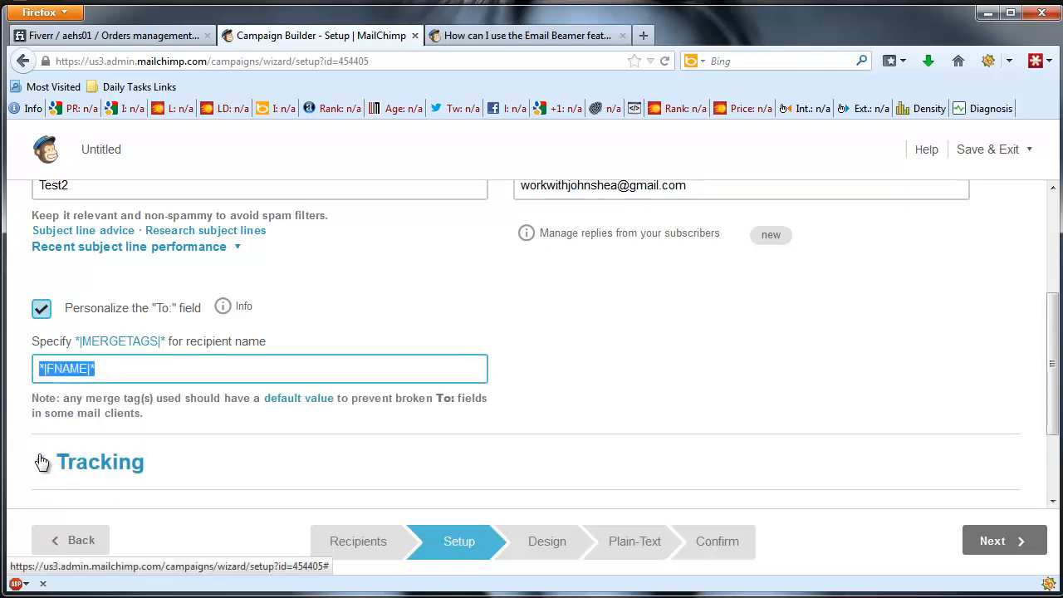
- Expand the Tracking section of the campaign setup and review its link and click tracking options
{"action": "scroll", "coordinate": [155, 412], "scroll_direction": "down", "scroll_amount": 1}
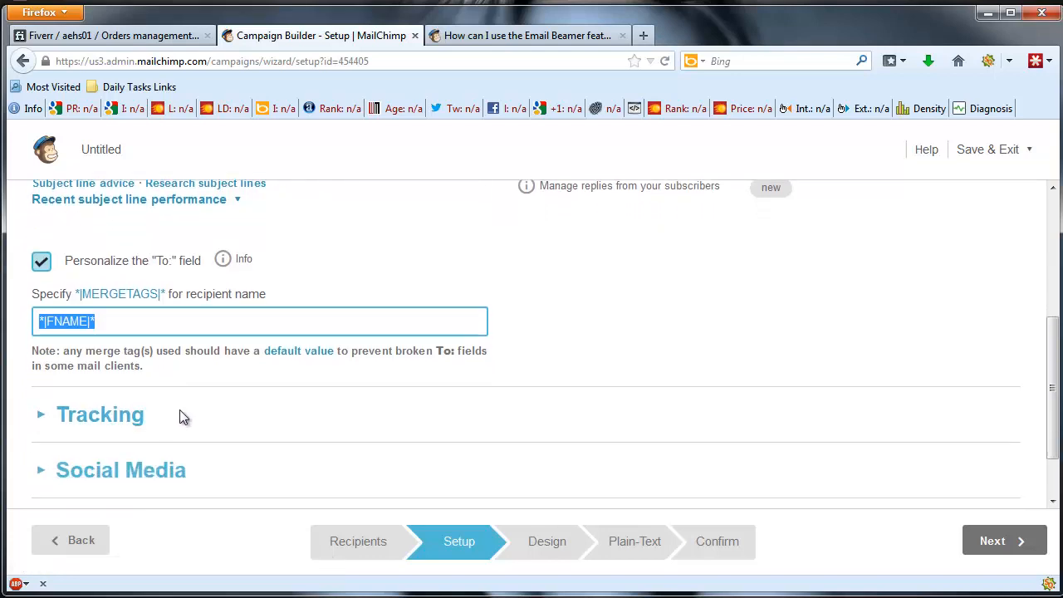
{"action": "scroll", "coordinate": [180, 409], "scroll_direction": "down", "scroll_amount": 1}
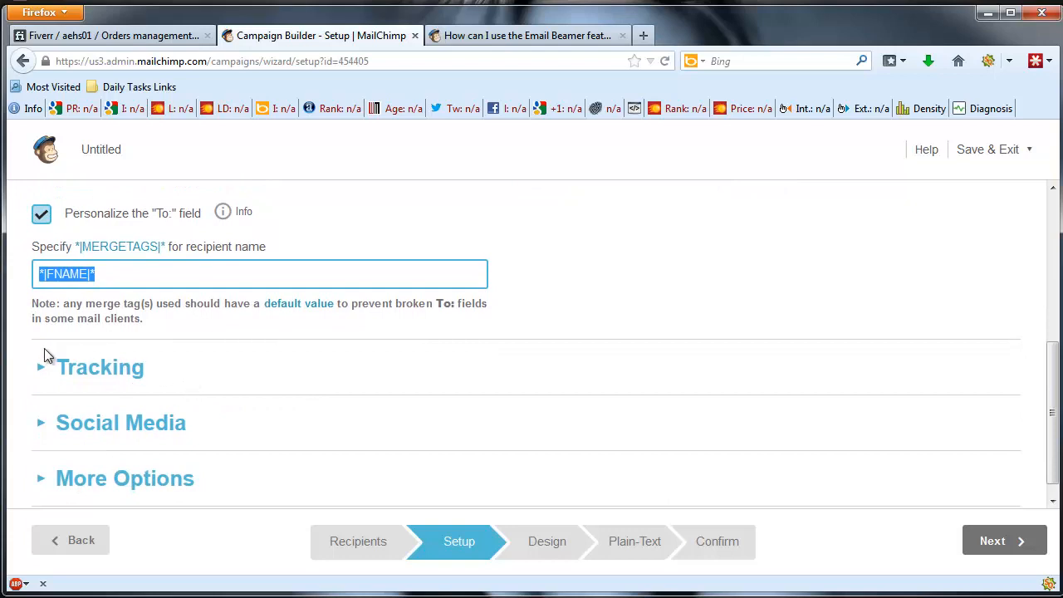
{"action": "scroll", "coordinate": [250, 412], "scroll_direction": "down", "scroll_amount": 1}
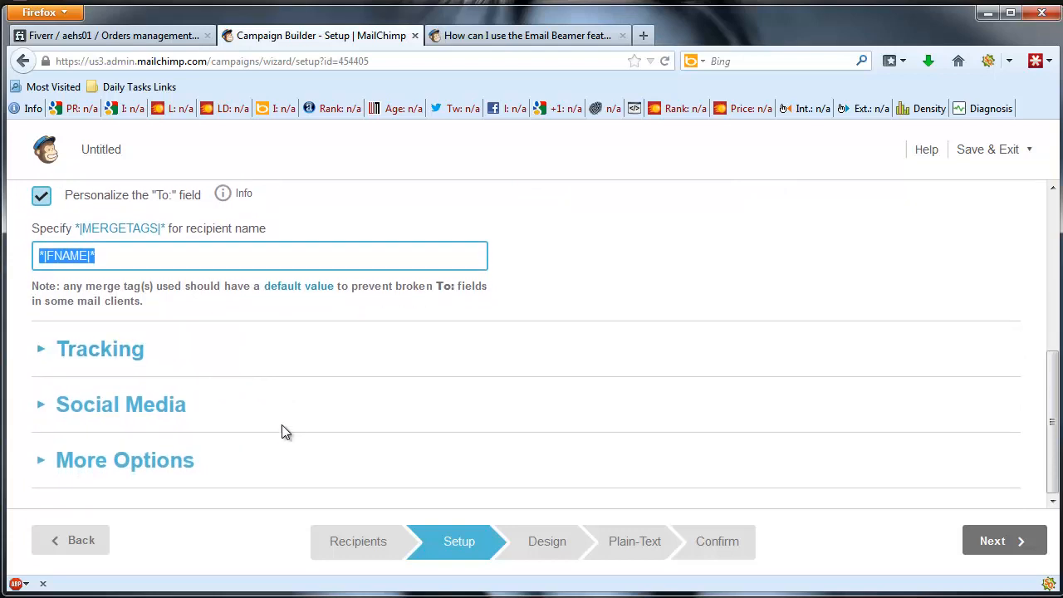
{"action": "left_click", "coordinate": [52, 349]}
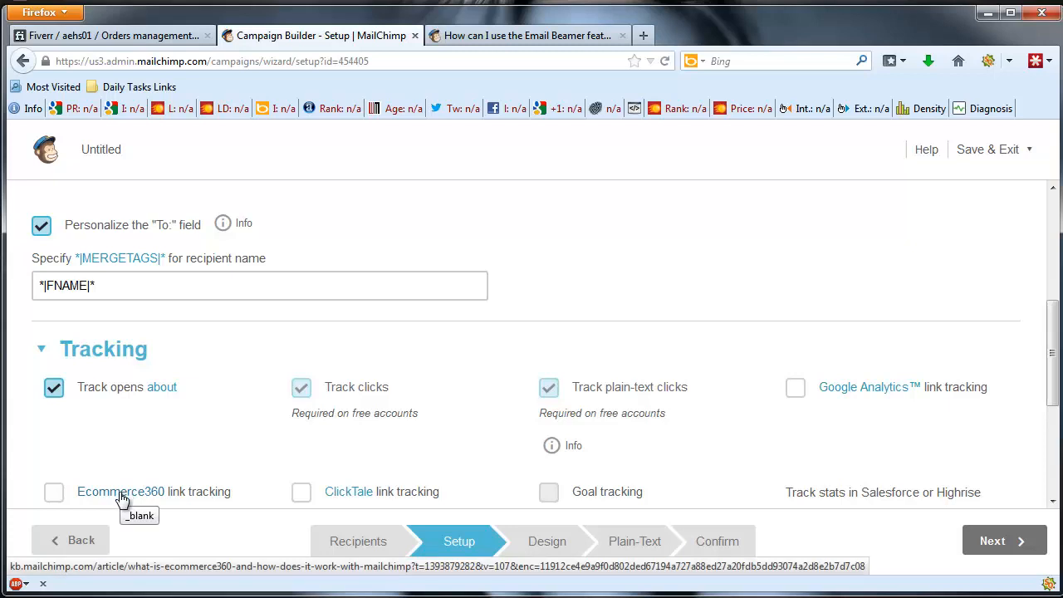
{"action": "scroll", "coordinate": [394, 458], "scroll_direction": "down", "scroll_amount": 2}
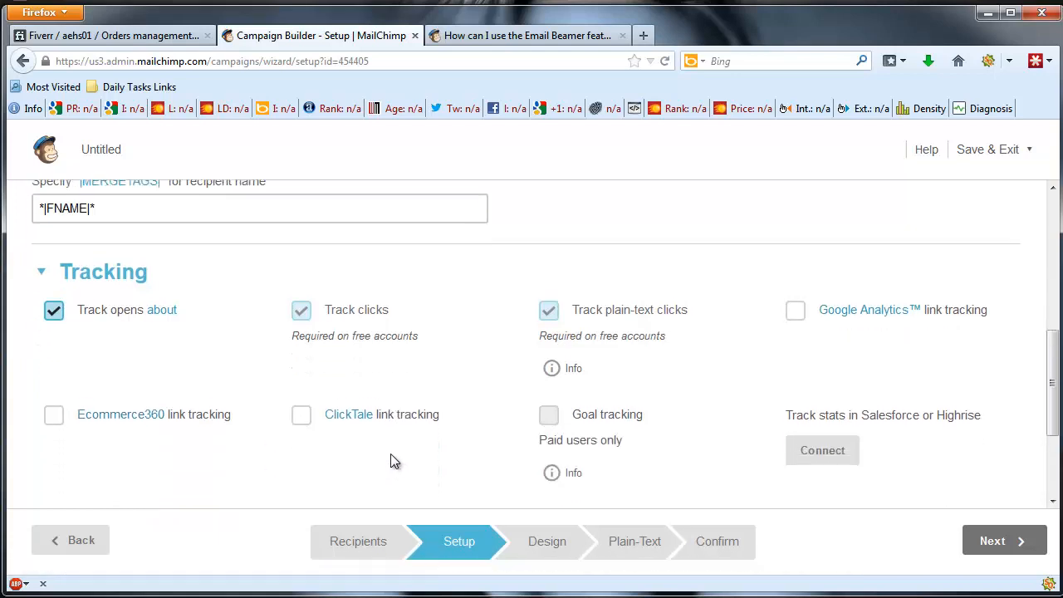
- View the ClickTale website from its link tracking option, return to the campaign setup and highlight Salesforce in the stats tracking option
{"action": "left_click", "coordinate": [354, 402]}
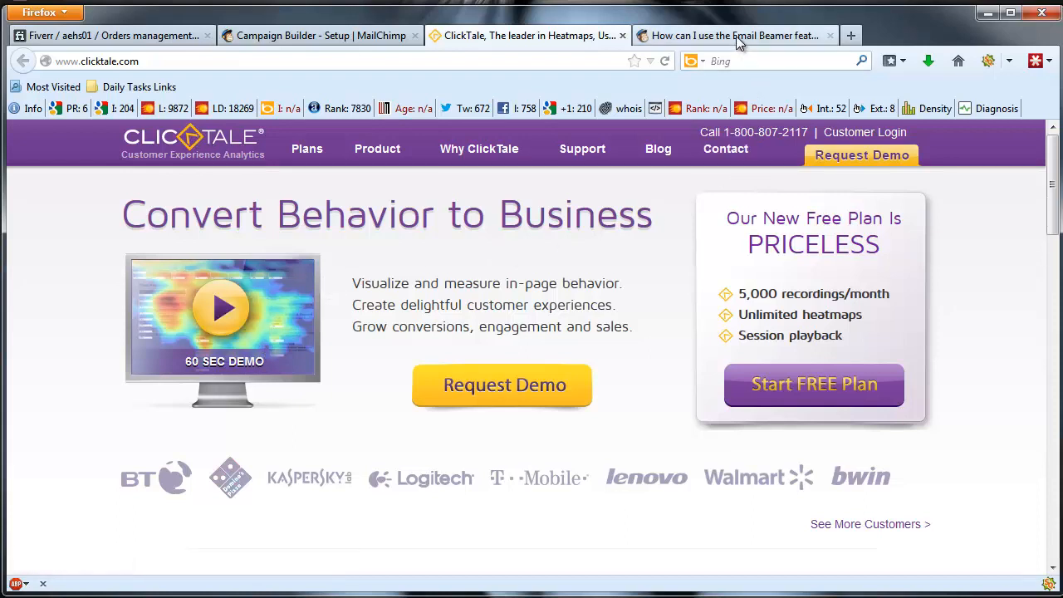
{"action": "left_click", "coordinate": [388, 38]}
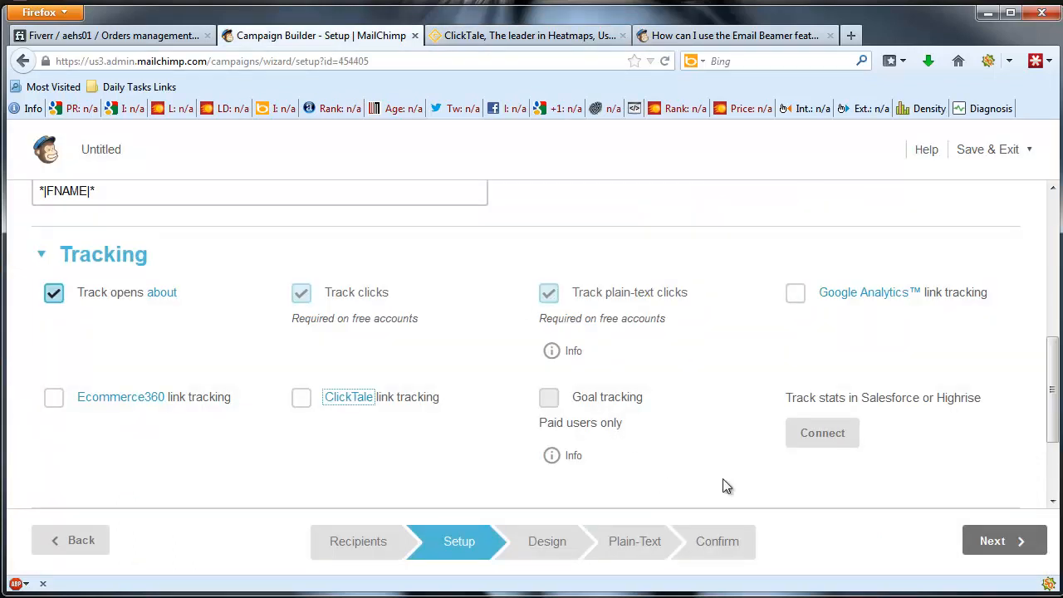
{"action": "left_click_drag", "start_coordinate": [977, 397], "coordinate": [916, 400]}
{"action": "left_click", "coordinate": [869, 397]}
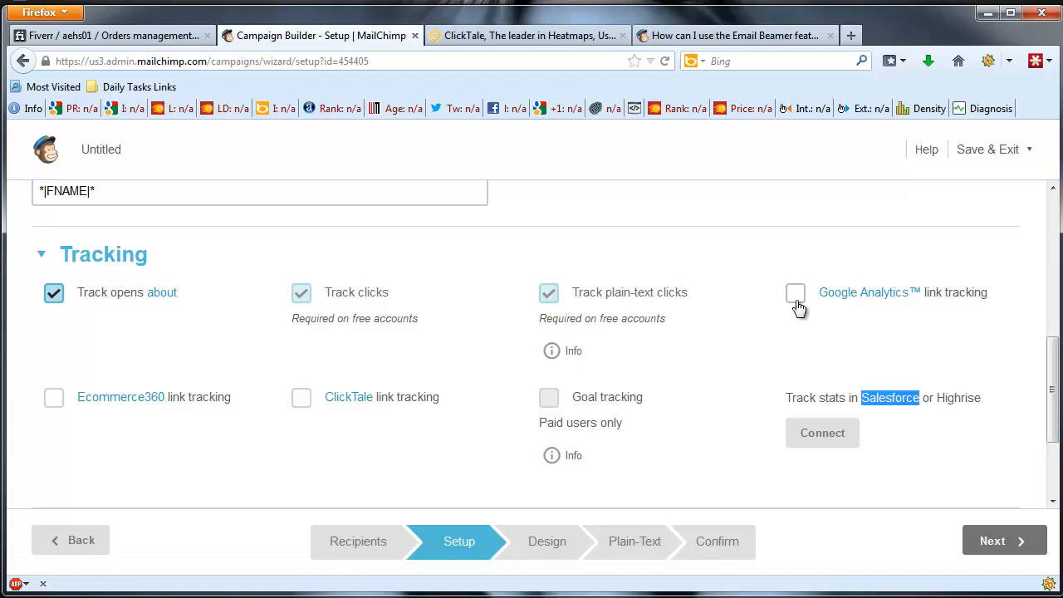
- Continue from campaign setup to the design stage, review the template starting options and open the Email Designer
{"action": "left_click", "coordinate": [1007, 541]}
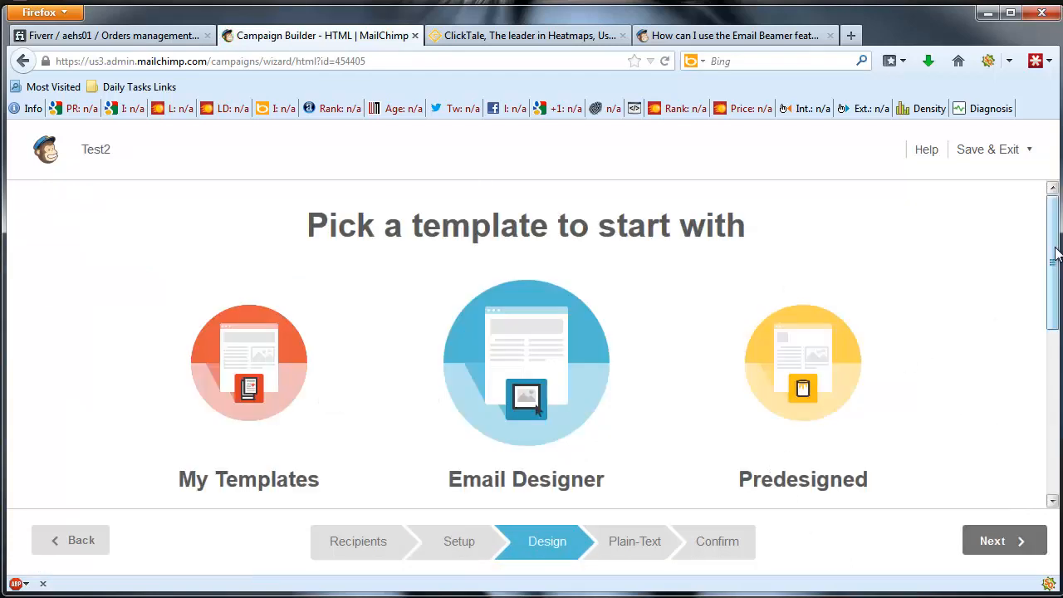
{"action": "left_click_drag", "start_coordinate": [1057, 254], "coordinate": [1051, 308]}
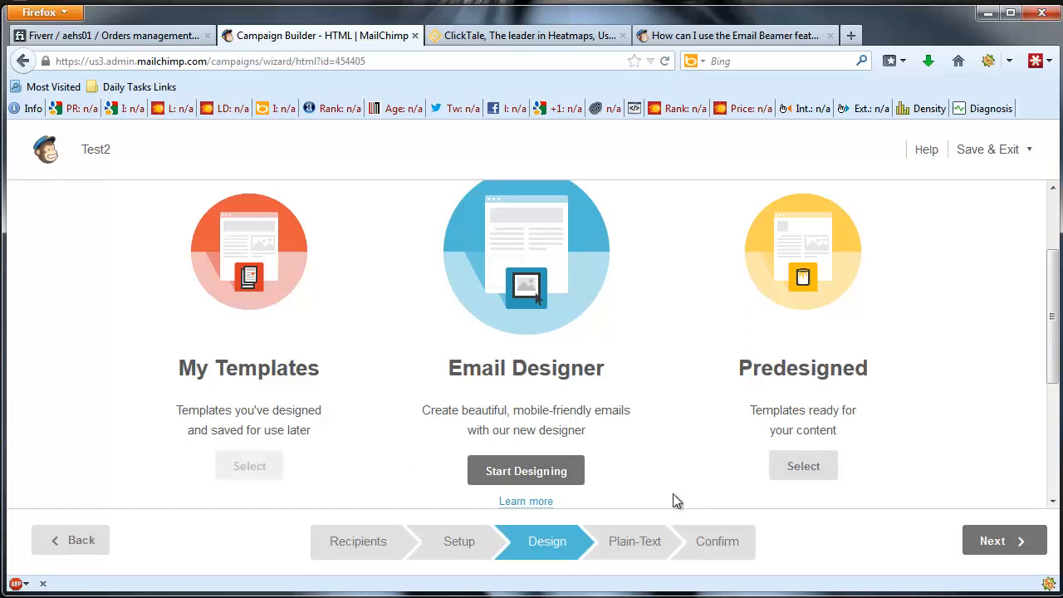
{"action": "left_click", "coordinate": [551, 470]}
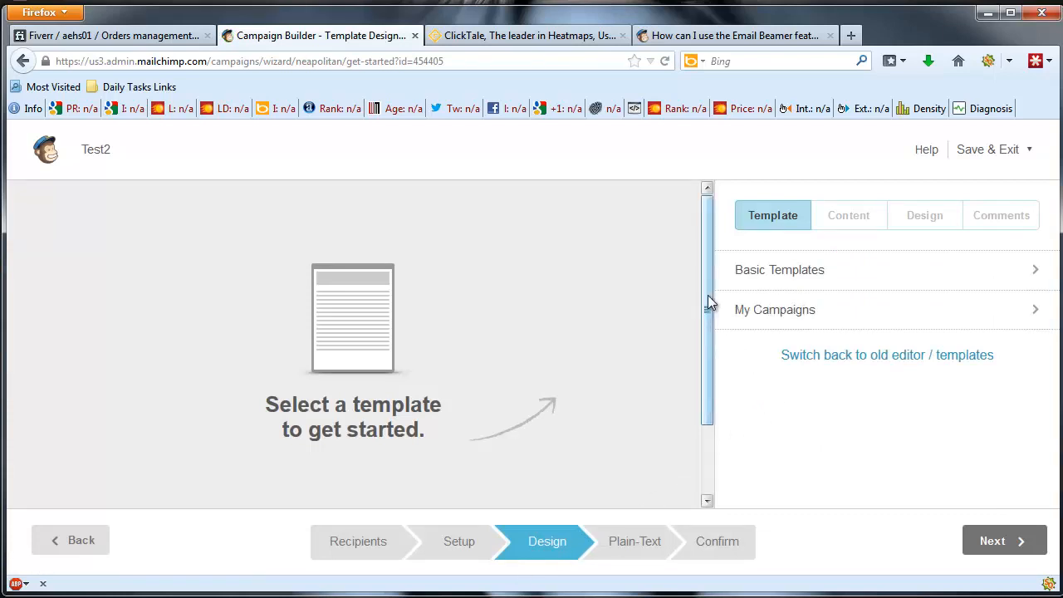
{"action": "mouse_move", "coordinate": [708, 297]}
{"action": "left_mouse_down"}
{"action": "mouse_move", "coordinate": [710, 363]}
{"action": "mouse_move", "coordinate": [706, 290]}
{"action": "left_mouse_up"}
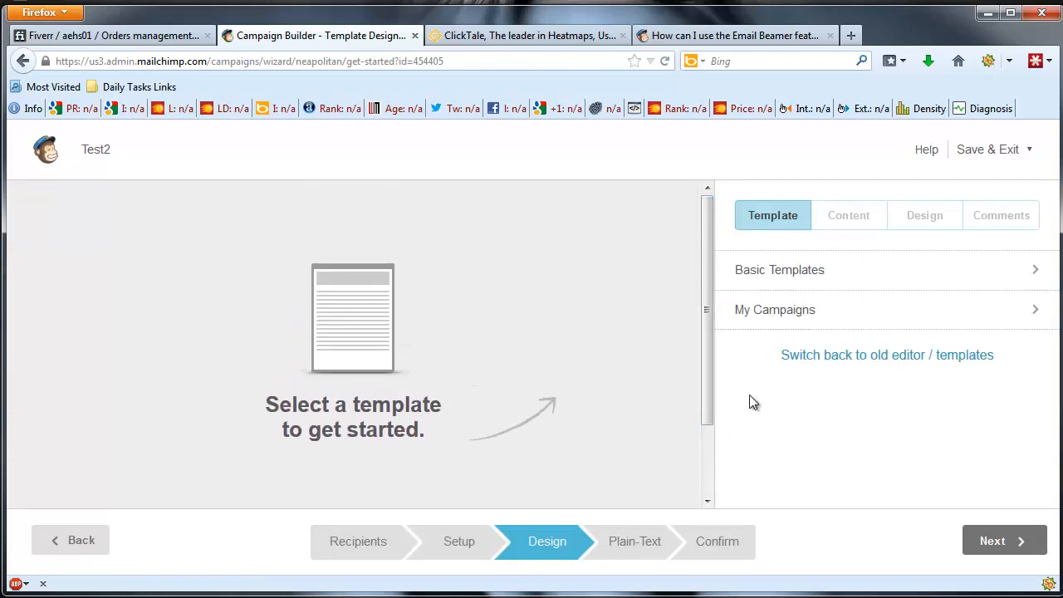
- Browse the Basic Templates column layouts in the Email Designer and return to the template groups
{"action": "left_click", "coordinate": [1038, 275]}
{"action": "scroll", "coordinate": [1011, 351], "scroll_direction": "down", "scroll_amount": 3}
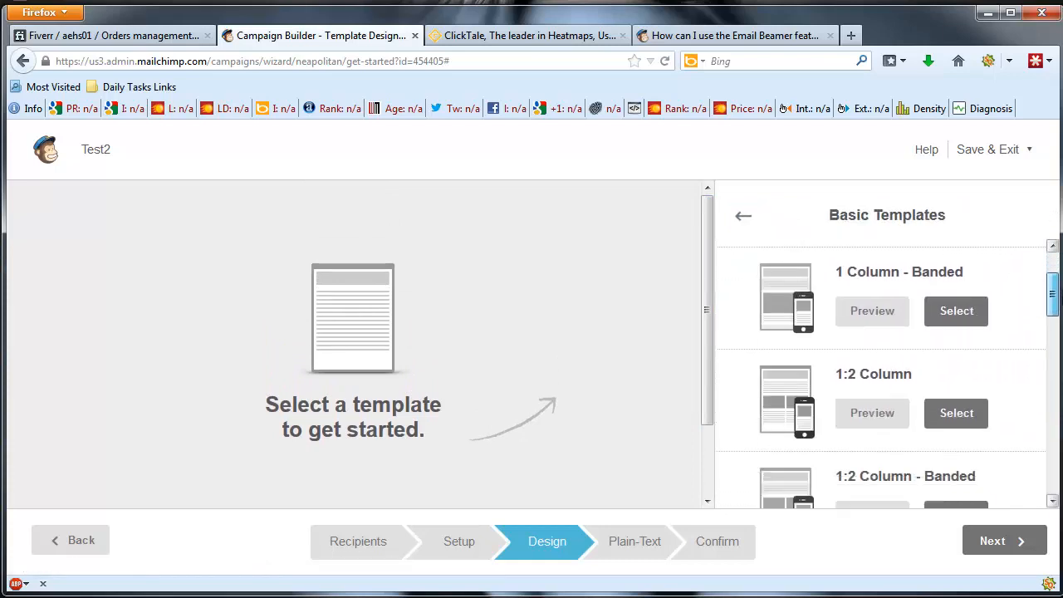
{"action": "scroll", "coordinate": [887, 373], "scroll_direction": "down", "scroll_amount": 9}
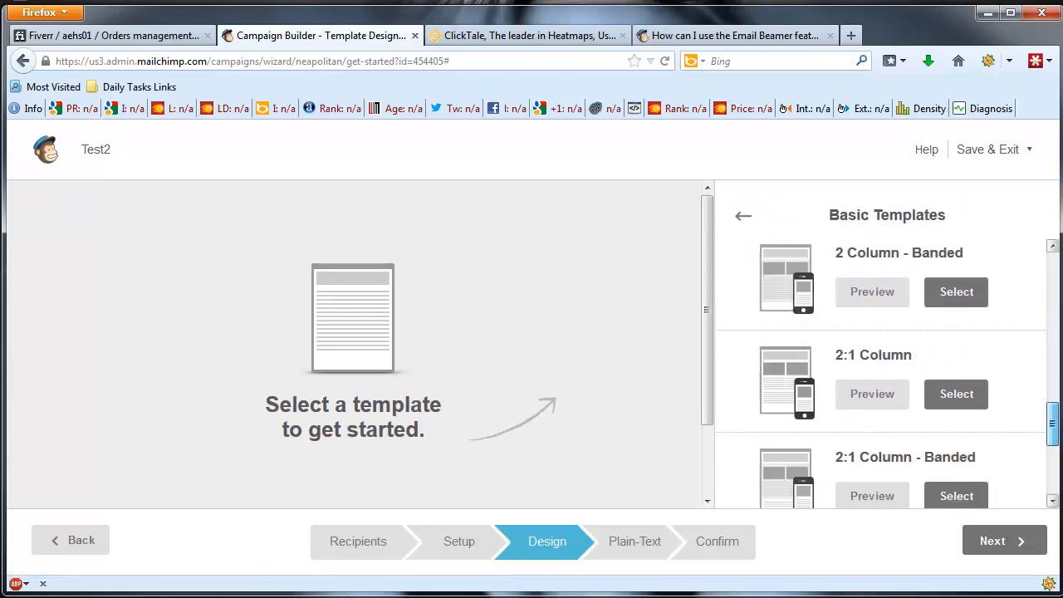
{"action": "scroll", "coordinate": [1032, 261], "scroll_direction": "up", "scroll_amount": 12}
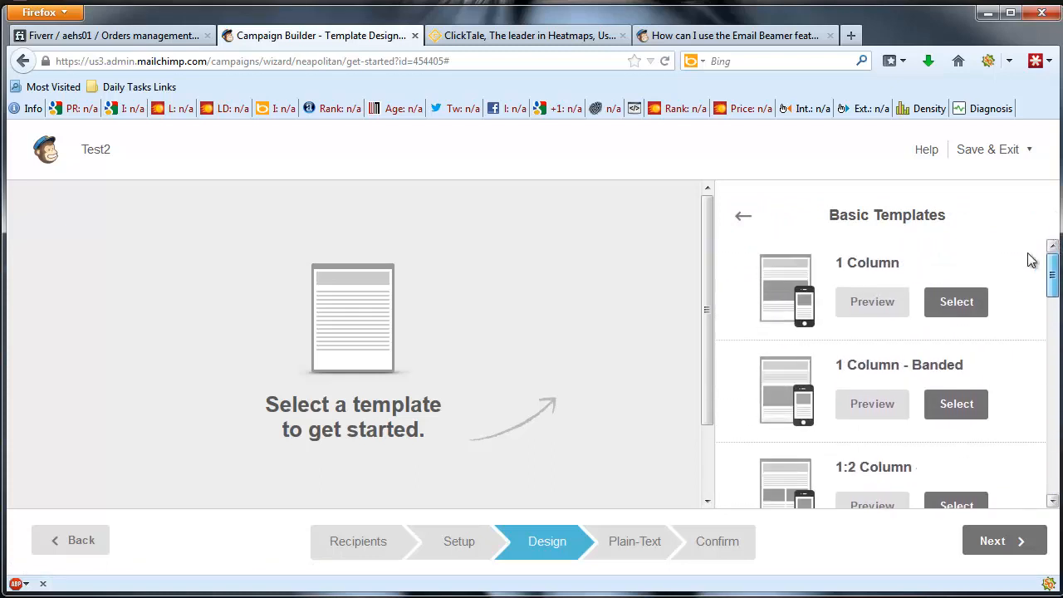
{"action": "left_click", "coordinate": [743, 216]}
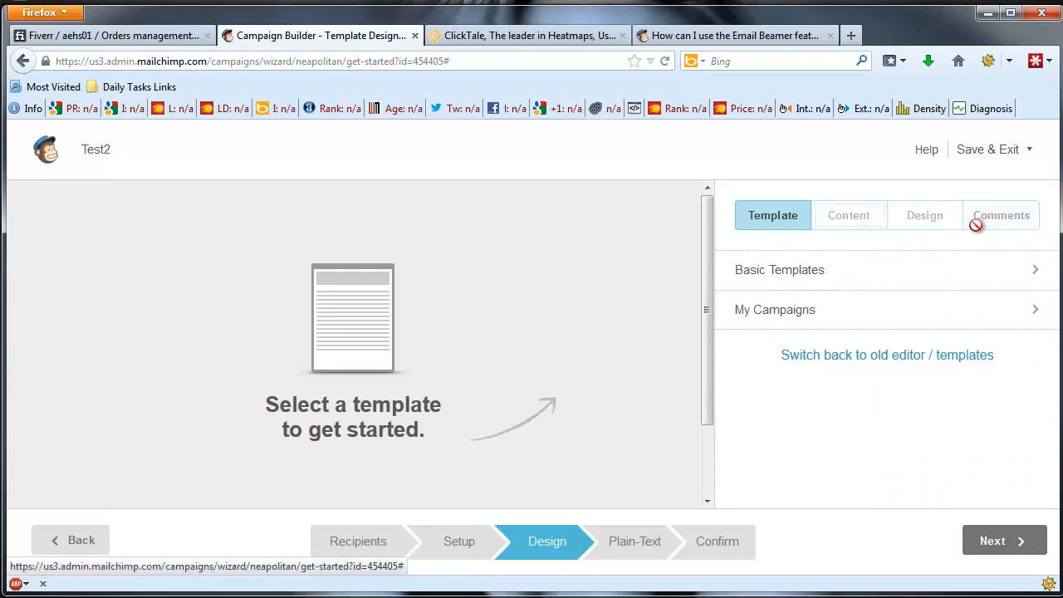
{"action": "left_click", "coordinate": [807, 274]}
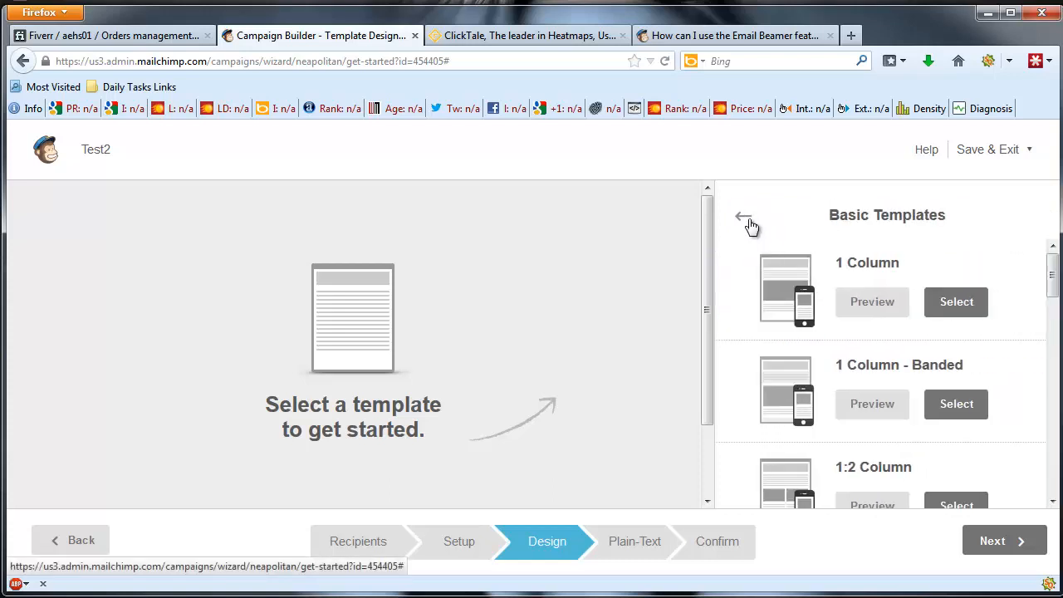
{"action": "left_click", "coordinate": [740, 218]}
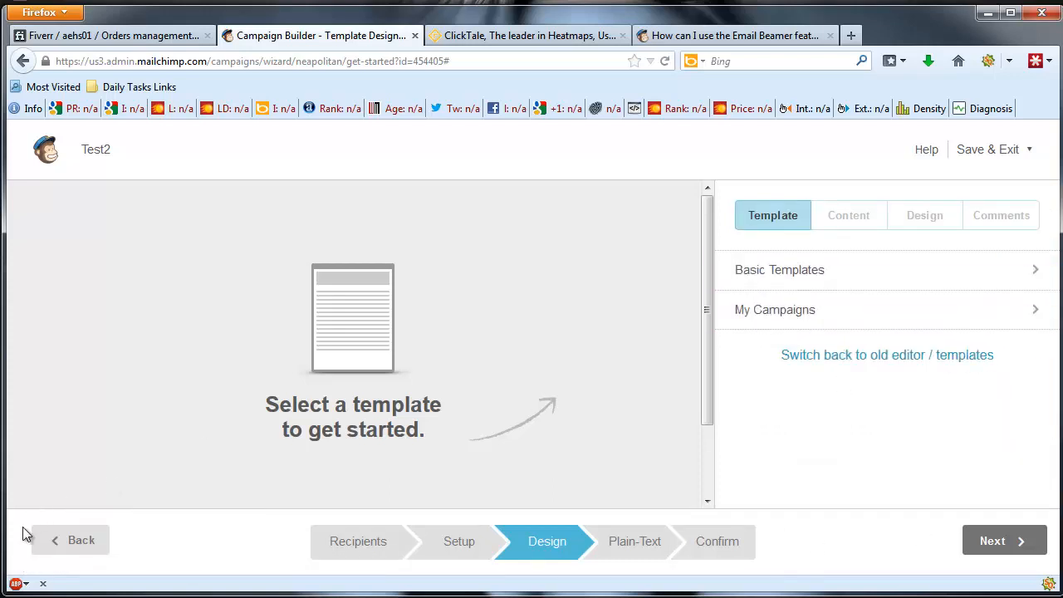
- Leave the Email Designer for the campaign setup and proceed again to the template starting options
{"action": "left_click", "coordinate": [71, 544]}
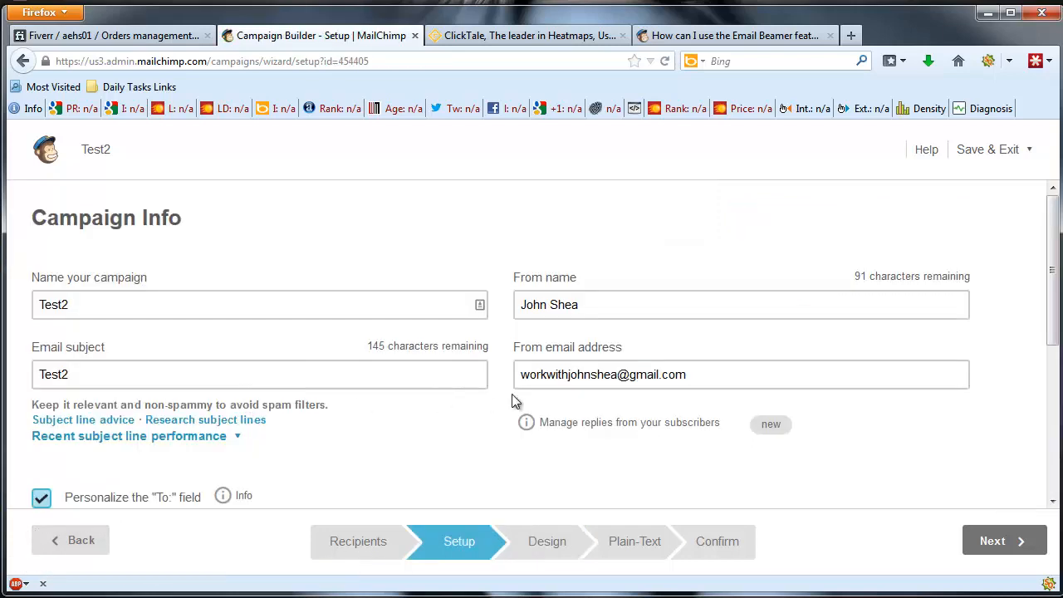
{"action": "scroll", "coordinate": [744, 481], "scroll_direction": "down", "scroll_amount": 3}
{"action": "left_click", "coordinate": [996, 540]}
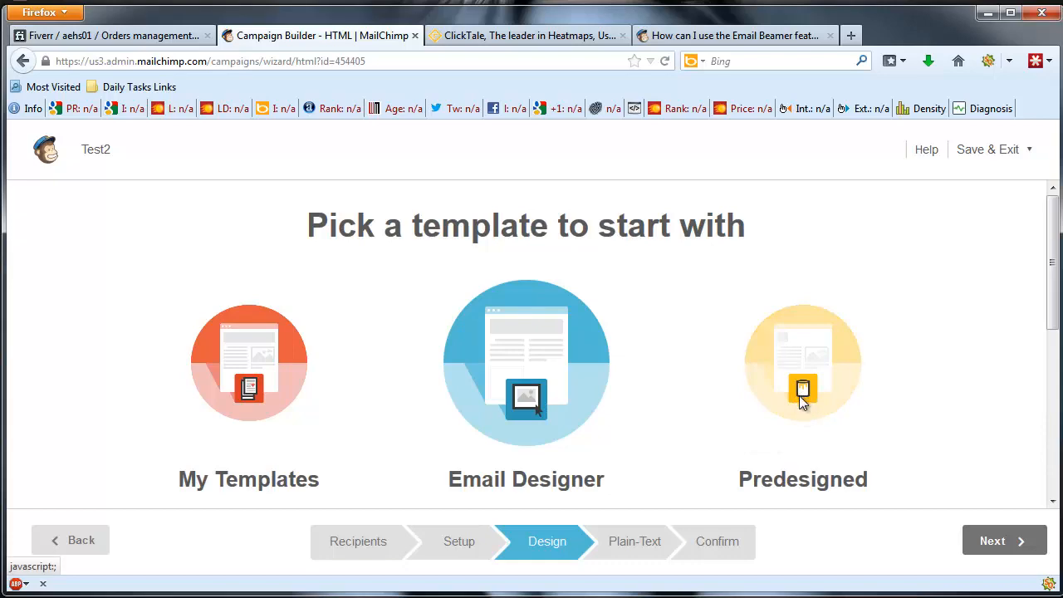
- Open the predesigned templates and filter them by the ECommerce category
{"action": "left_click", "coordinate": [802, 397]}
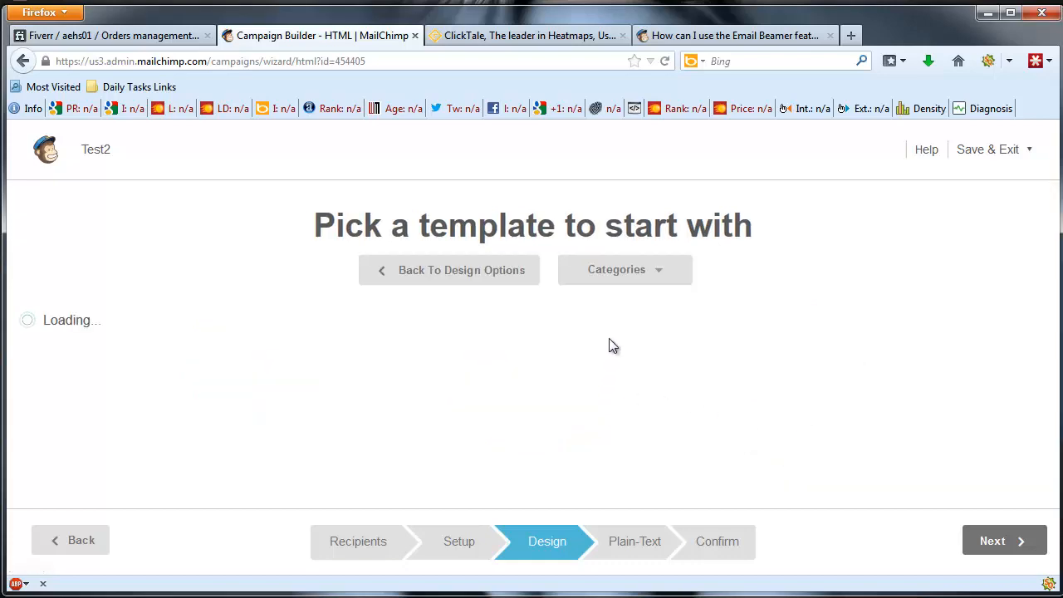
{"action": "left_click", "coordinate": [640, 278]}
{"action": "scroll", "coordinate": [641, 277], "scroll_direction": "down", "scroll_amount": 2}
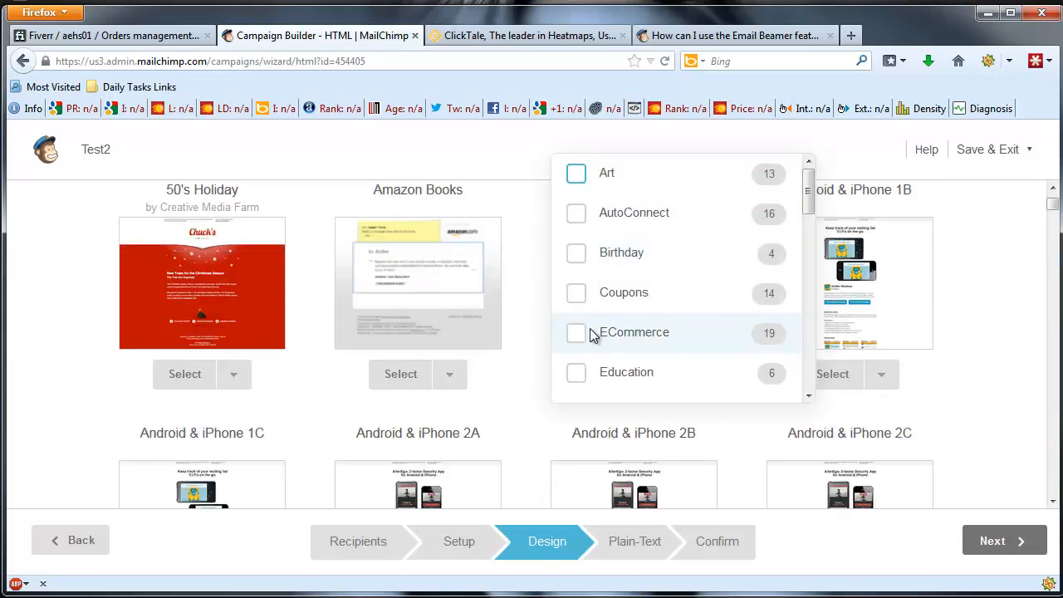
{"action": "left_click", "coordinate": [581, 334]}
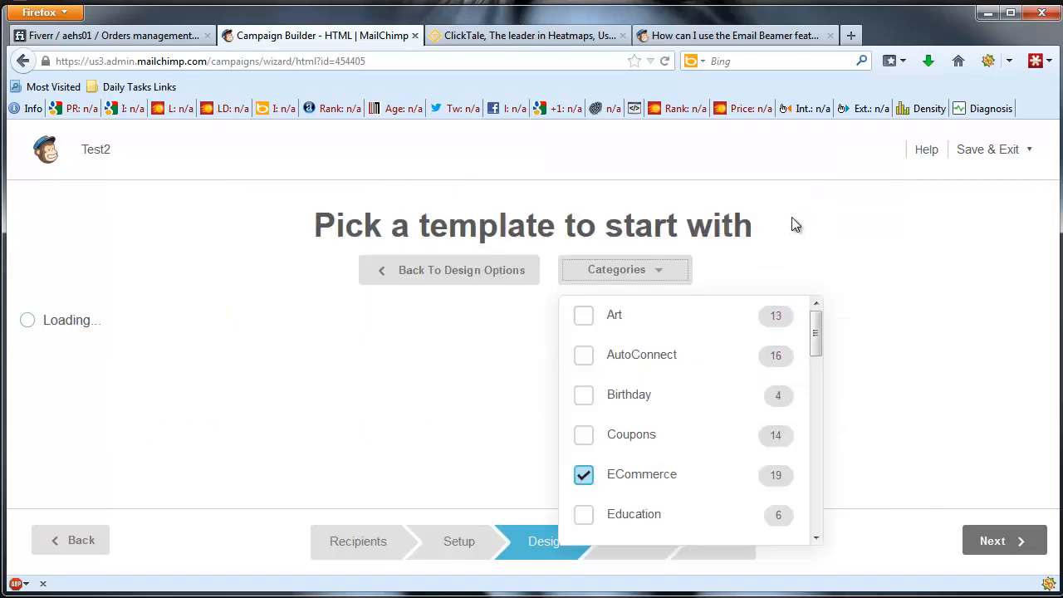
- Check the extra options of the Color Box 1A template and select it for the campaign
{"action": "mouse_move", "coordinate": [1052, 240]}
{"action": "left_mouse_down"}
{"action": "mouse_move", "coordinate": [1053, 366]}
{"action": "mouse_move", "coordinate": [1053, 259]}
{"action": "left_mouse_up"}
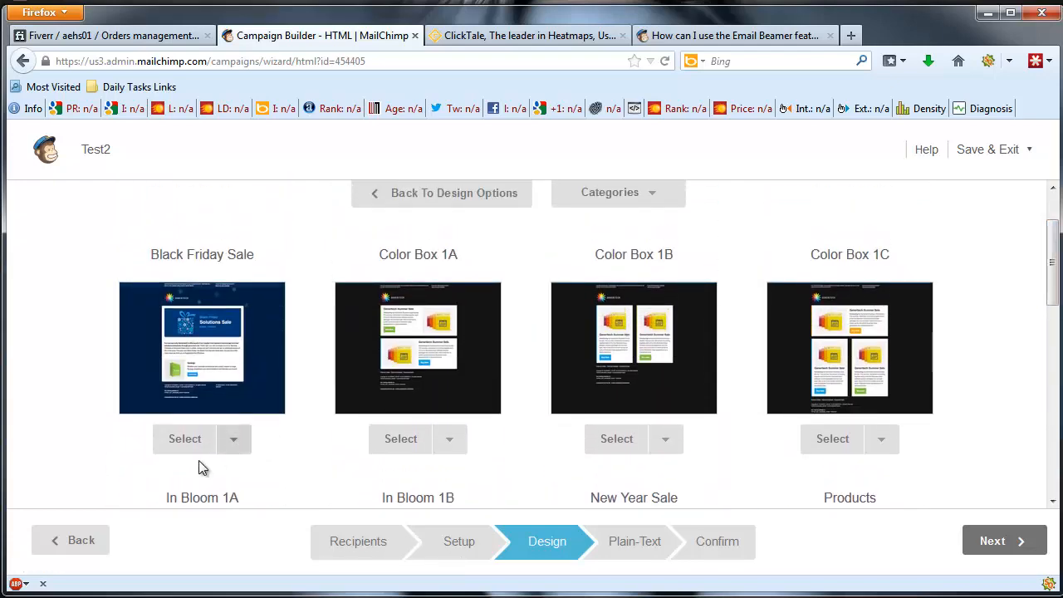
{"action": "left_click", "coordinate": [447, 446]}
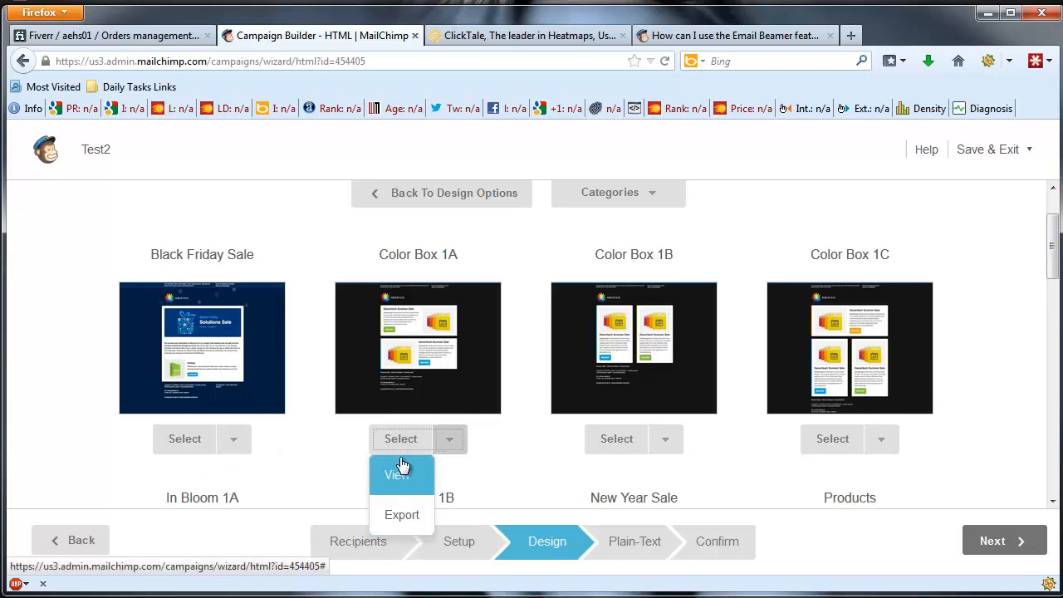
{"action": "left_click", "coordinate": [397, 438]}
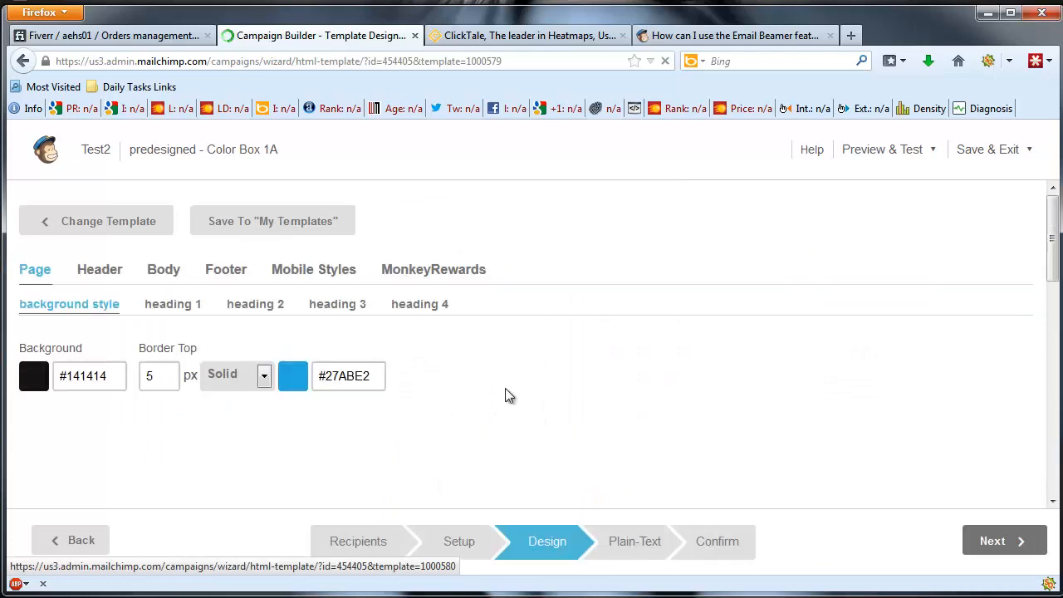
- Examine the Color Box 1A template's style settings, header teaser, editable content blocks, images and footer links
{"action": "scroll", "coordinate": [524, 350], "scroll_direction": "down", "scroll_amount": 2}
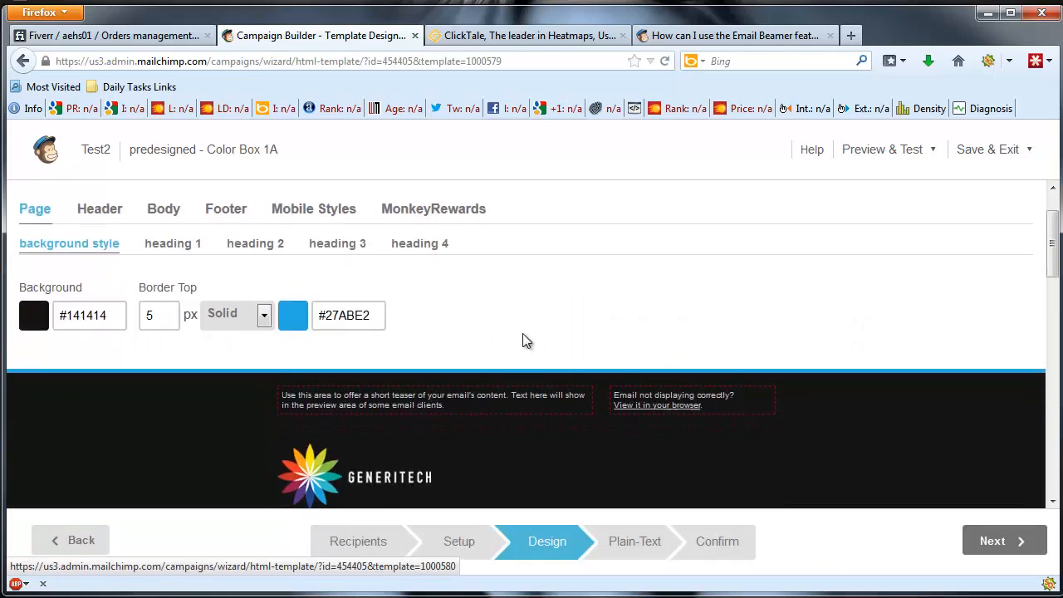
{"action": "scroll", "coordinate": [413, 362], "scroll_direction": "up", "scroll_amount": 1}
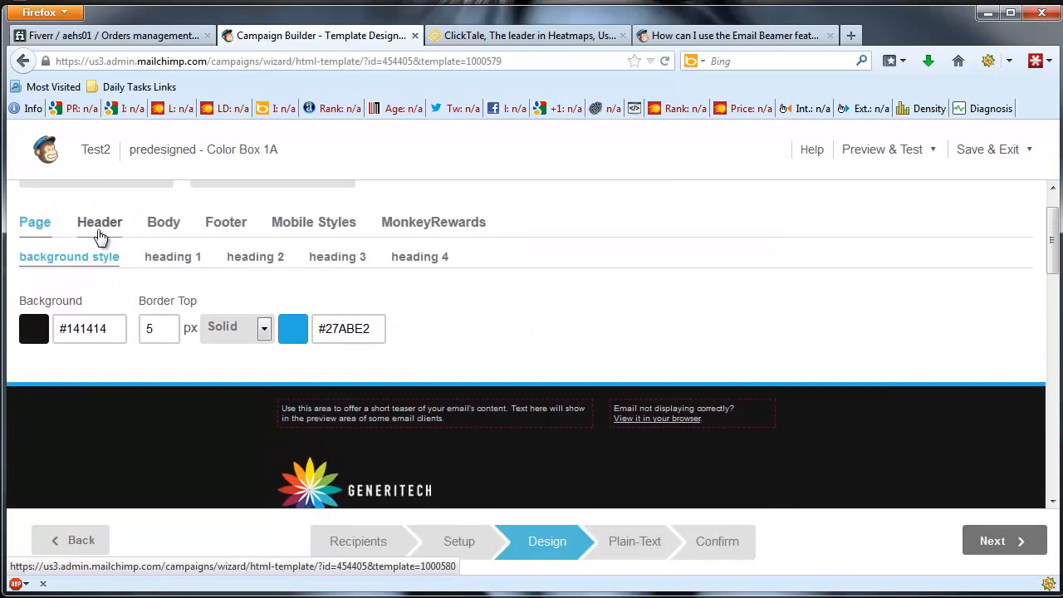
{"action": "scroll", "coordinate": [495, 353], "scroll_direction": "up", "scroll_amount": 2}
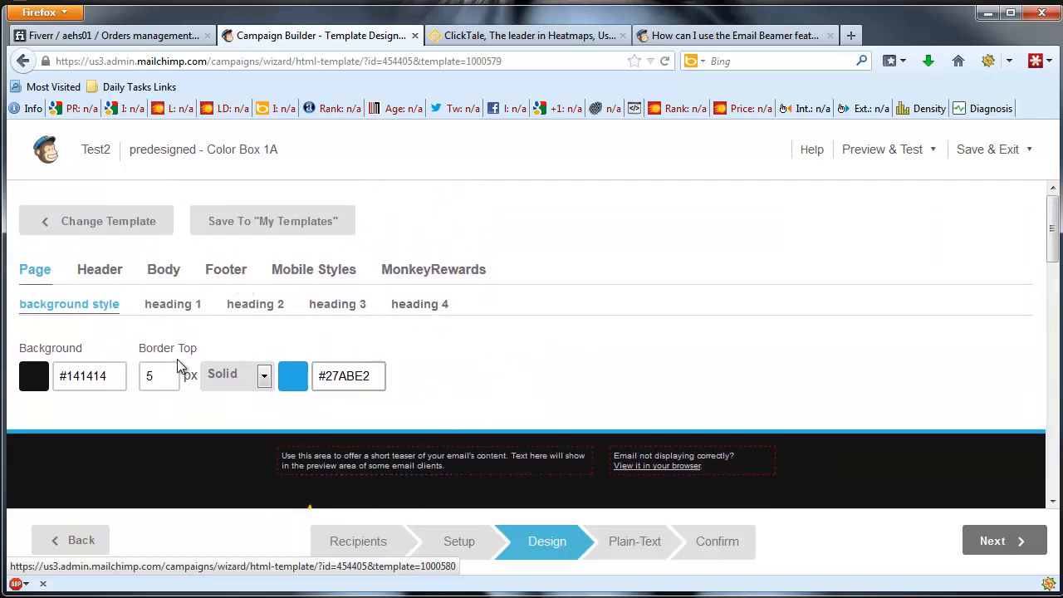
{"action": "scroll", "coordinate": [389, 411], "scroll_direction": "down", "scroll_amount": 6}
{"action": "scroll", "coordinate": [397, 405], "scroll_direction": "down", "scroll_amount": 2}
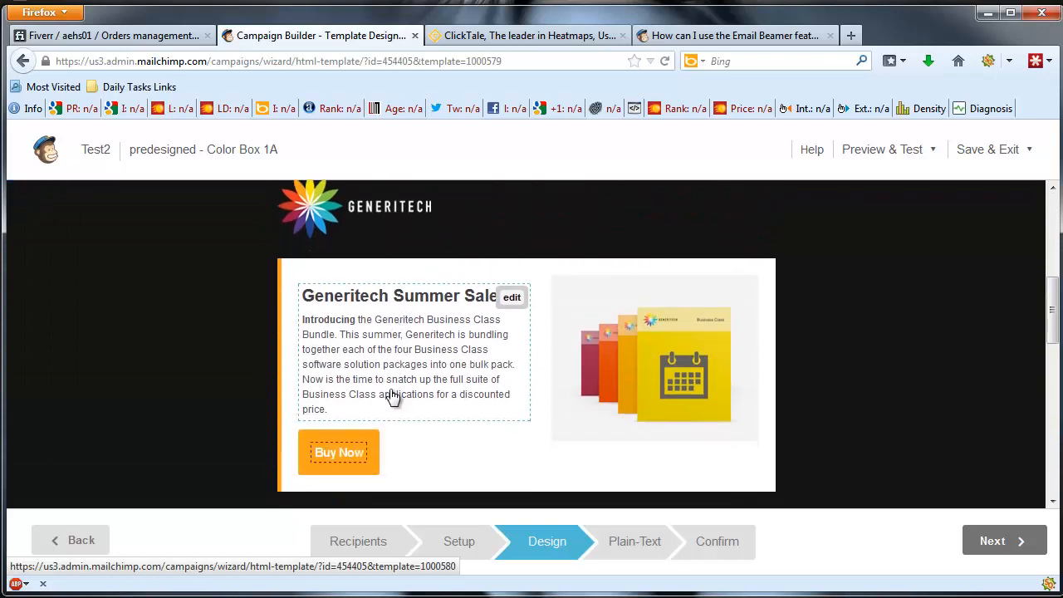
{"action": "scroll", "coordinate": [421, 347], "scroll_direction": "down", "scroll_amount": 4}
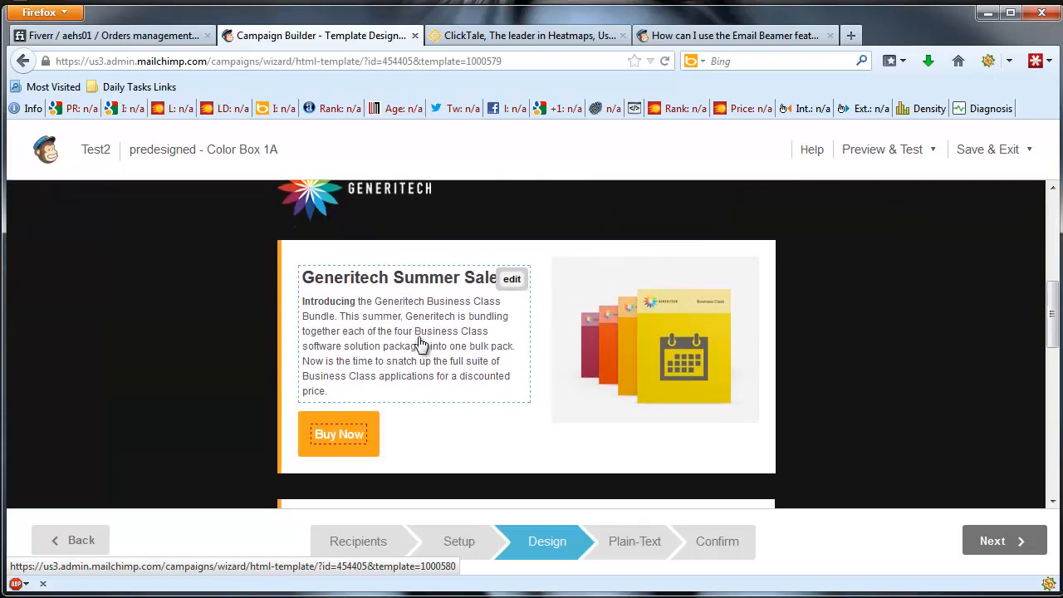
{"action": "scroll", "coordinate": [548, 380], "scroll_direction": "down", "scroll_amount": 6}
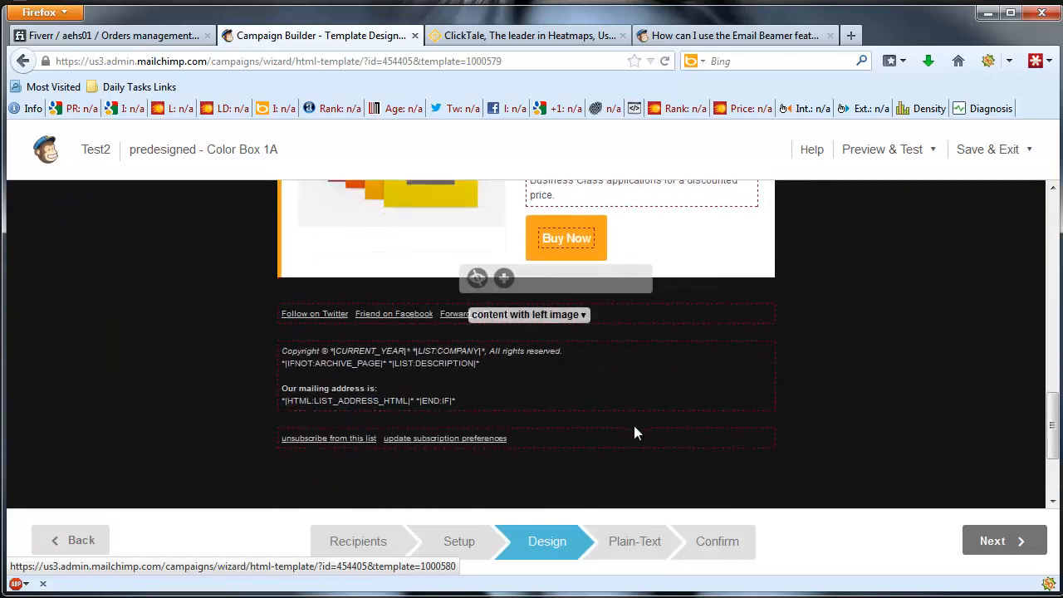
{"action": "scroll", "coordinate": [628, 404], "scroll_direction": "down", "scroll_amount": 3}
{"action": "scroll", "coordinate": [626, 403], "scroll_direction": "up", "scroll_amount": 3}
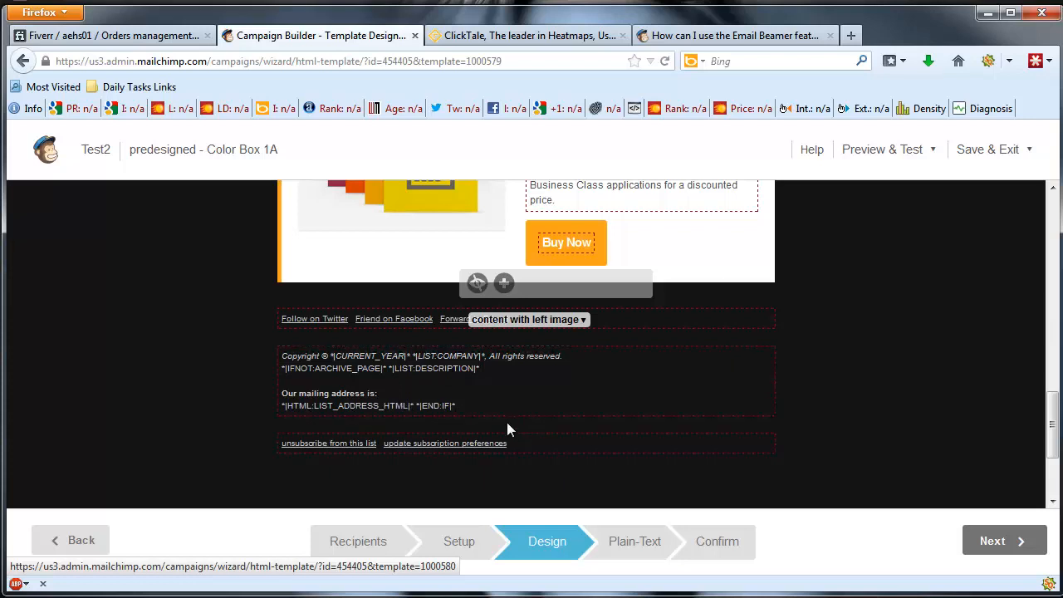
{"action": "scroll", "coordinate": [505, 425], "scroll_direction": "up", "scroll_amount": 3}
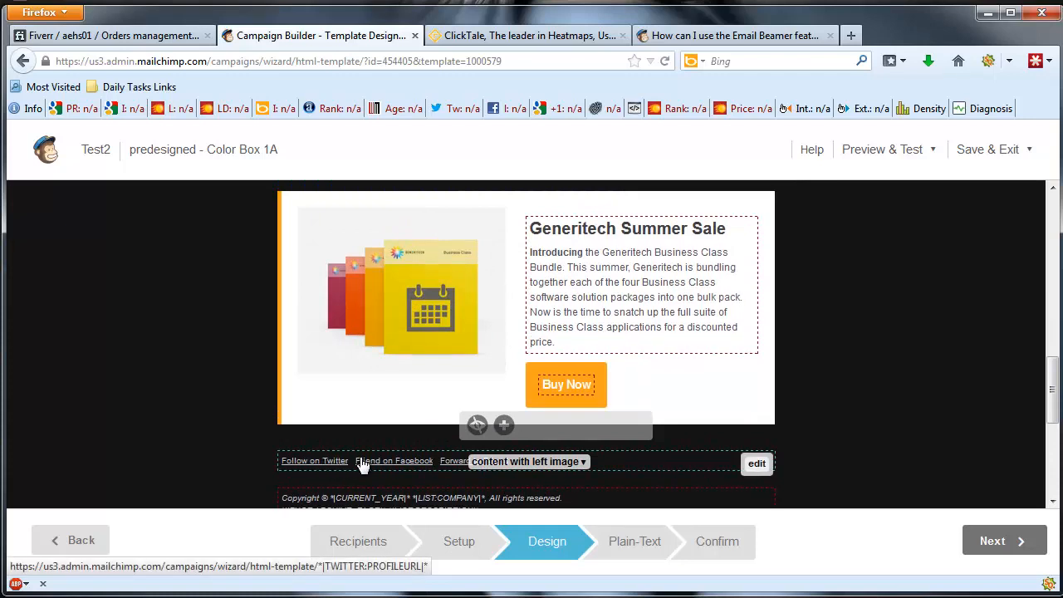
{"action": "scroll", "coordinate": [437, 459], "scroll_direction": "up", "scroll_amount": 1}
{"action": "scroll", "coordinate": [437, 459], "scroll_direction": "up", "scroll_amount": 10}
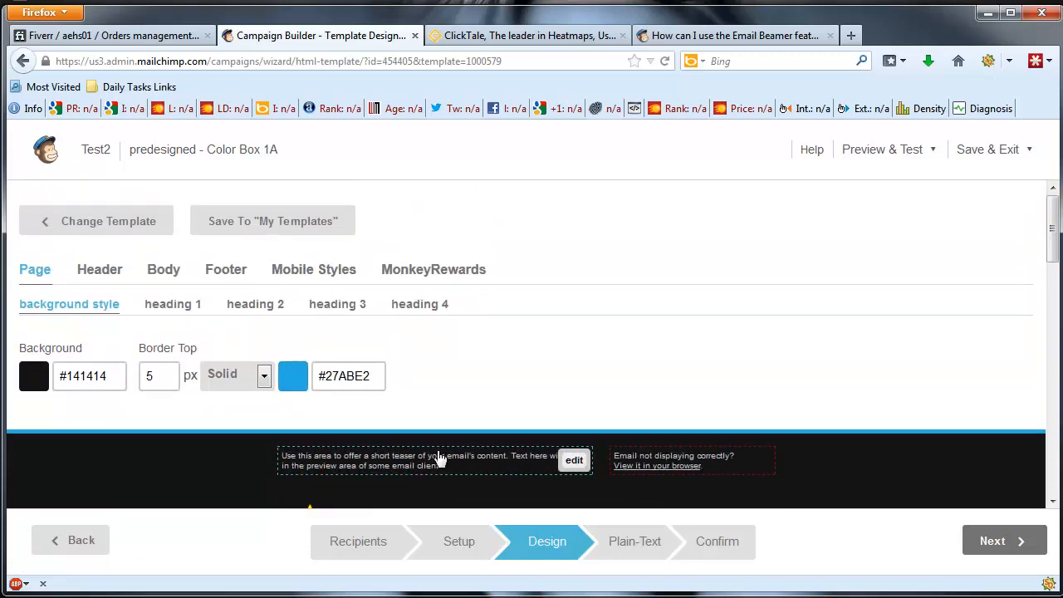
{"action": "scroll", "coordinate": [625, 443], "scroll_direction": "down", "scroll_amount": 5}
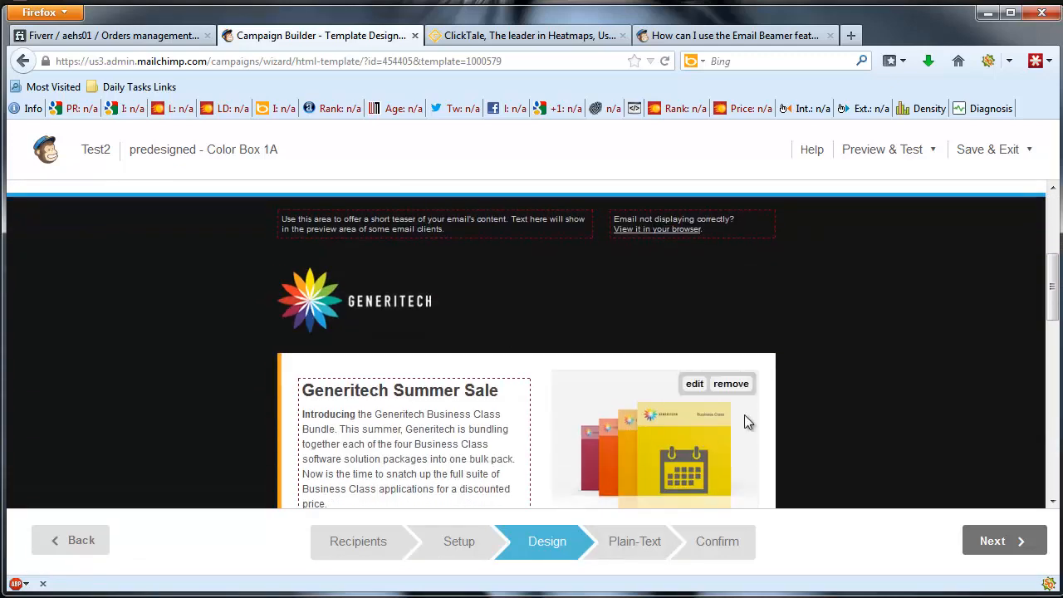
- Accept the template design, check the plain-text version of the message and continue to the confirmation stage
{"action": "left_click", "coordinate": [1001, 538]}
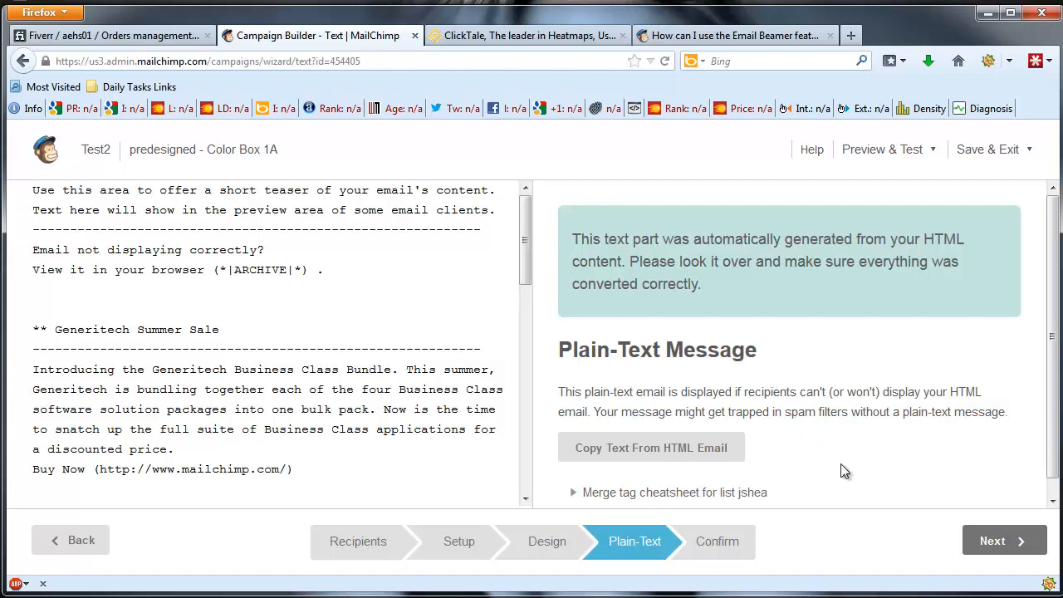
{"action": "left_click", "coordinate": [992, 541]}
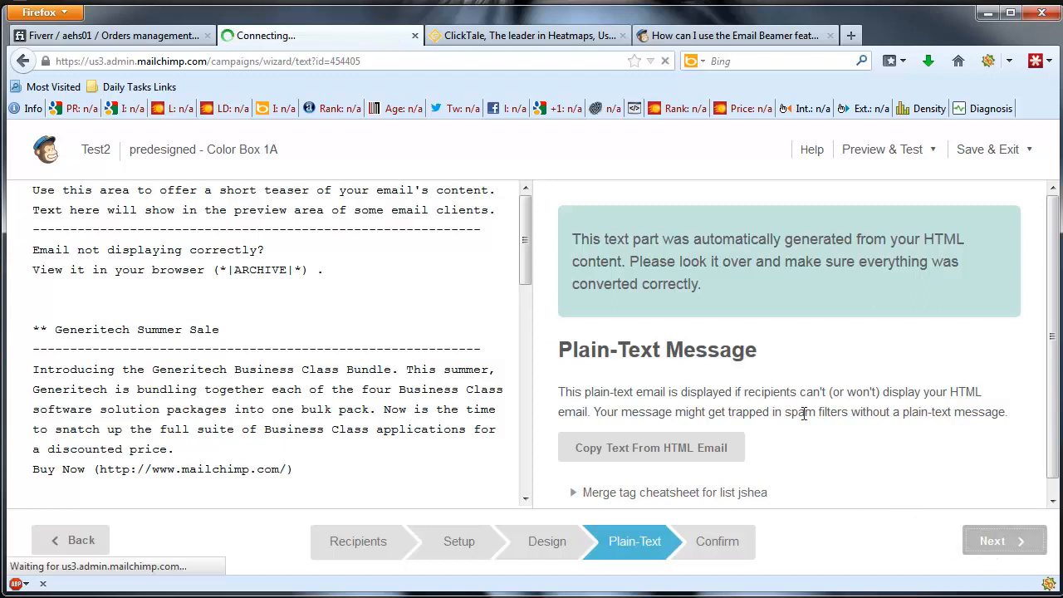